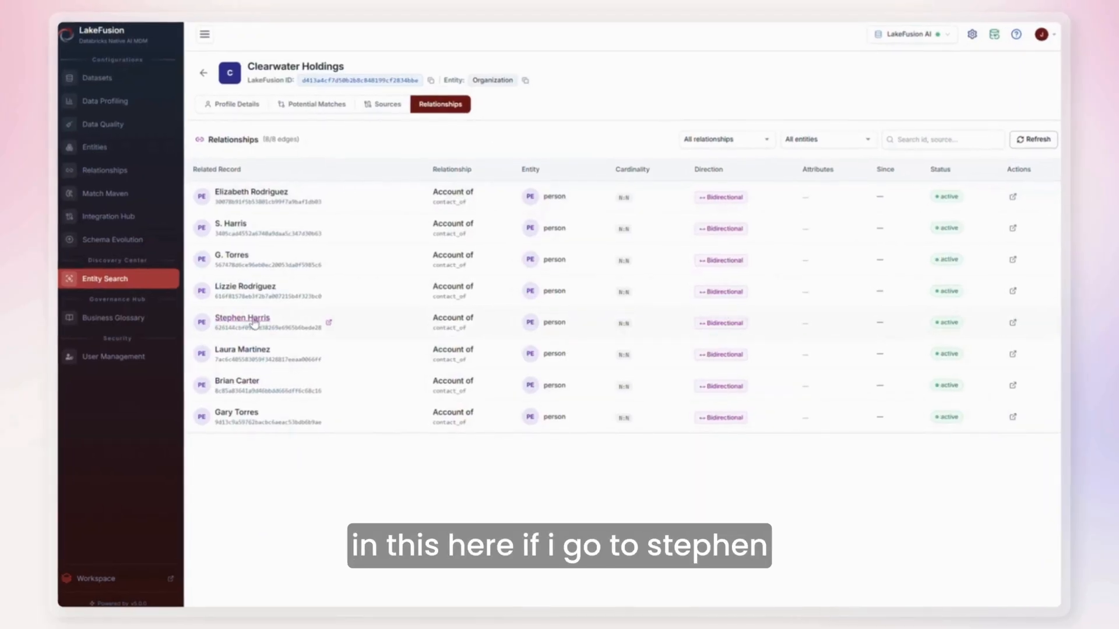
Open a related contact's profile from the organization's relationships and show merged records among its potential matches.
left_click(263, 317)
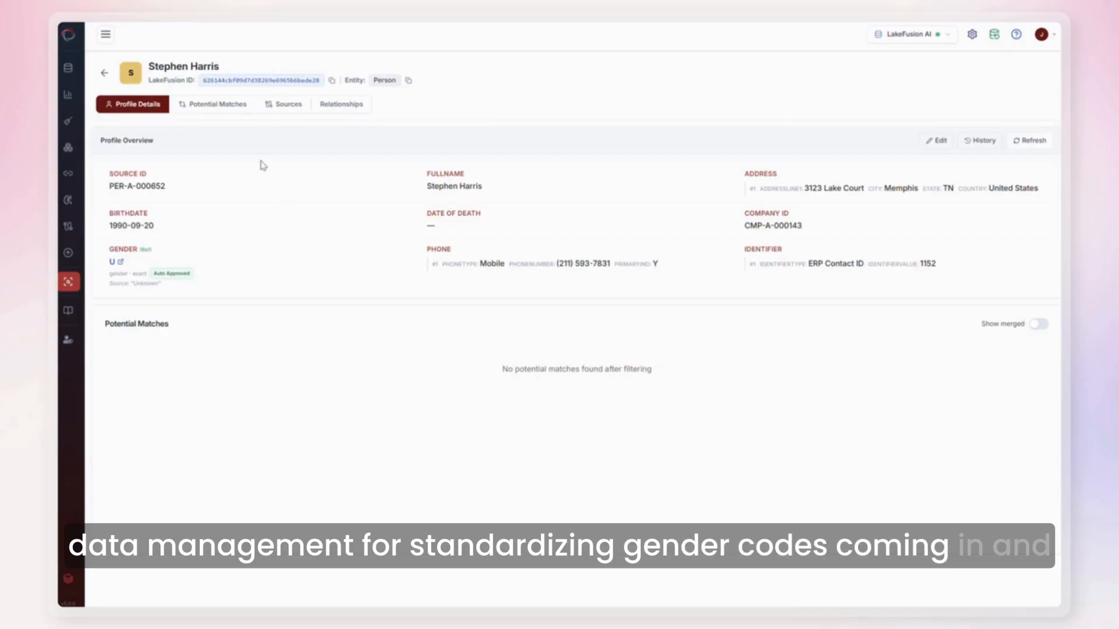
left_click(215, 103)
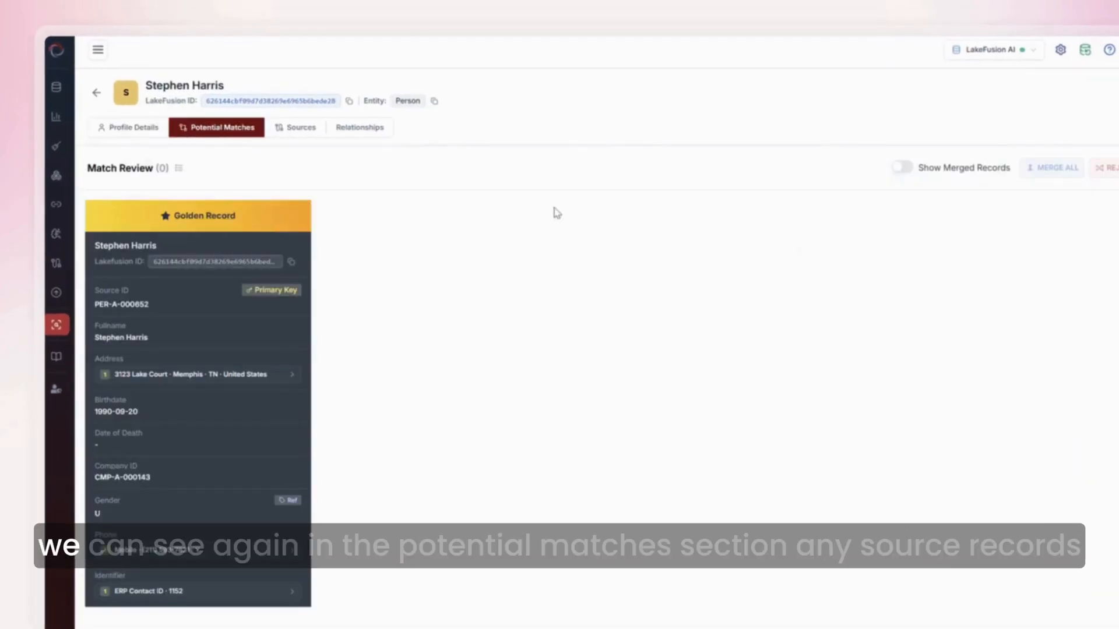
left_click(902, 167)
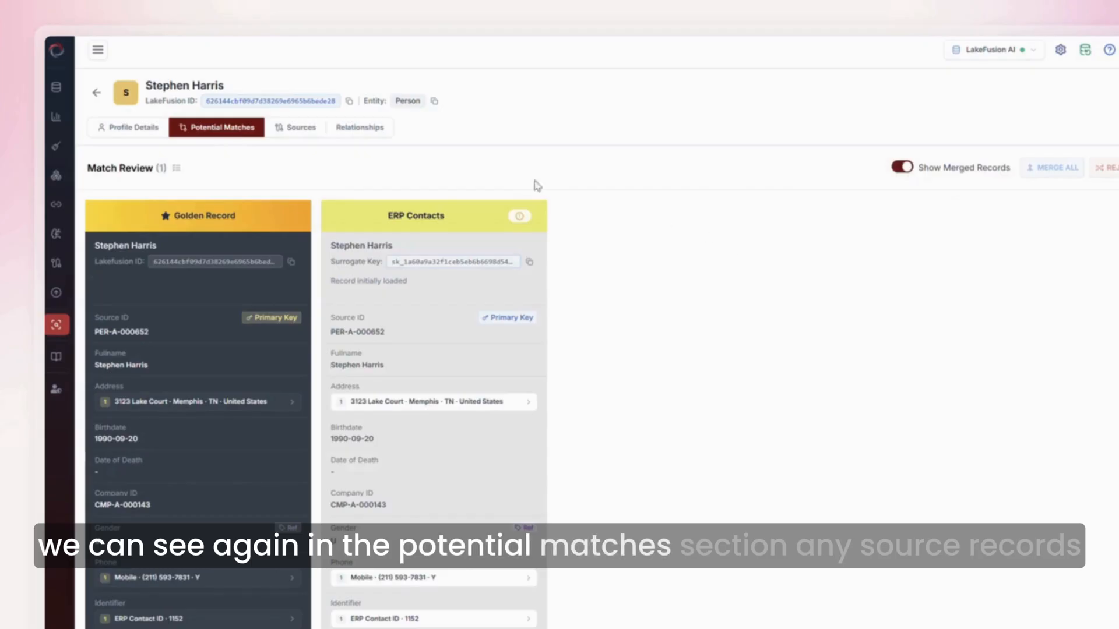
Start creating a new relationship from the Relationships page with person as the source entity.
left_click(381, 130)
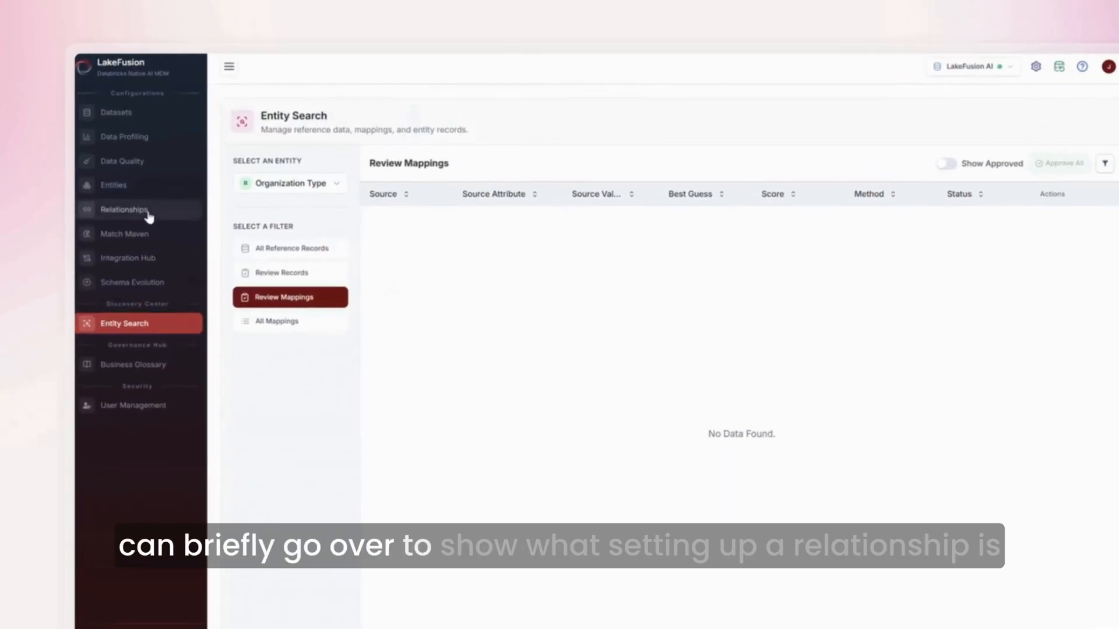
left_click(150, 217)
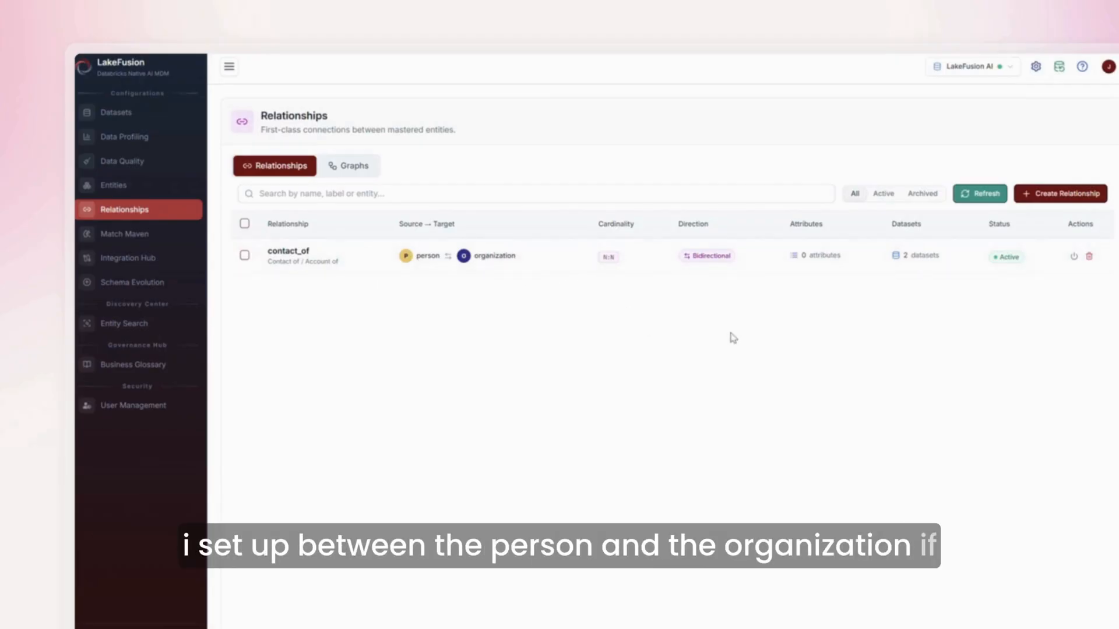
left_click(1061, 194)
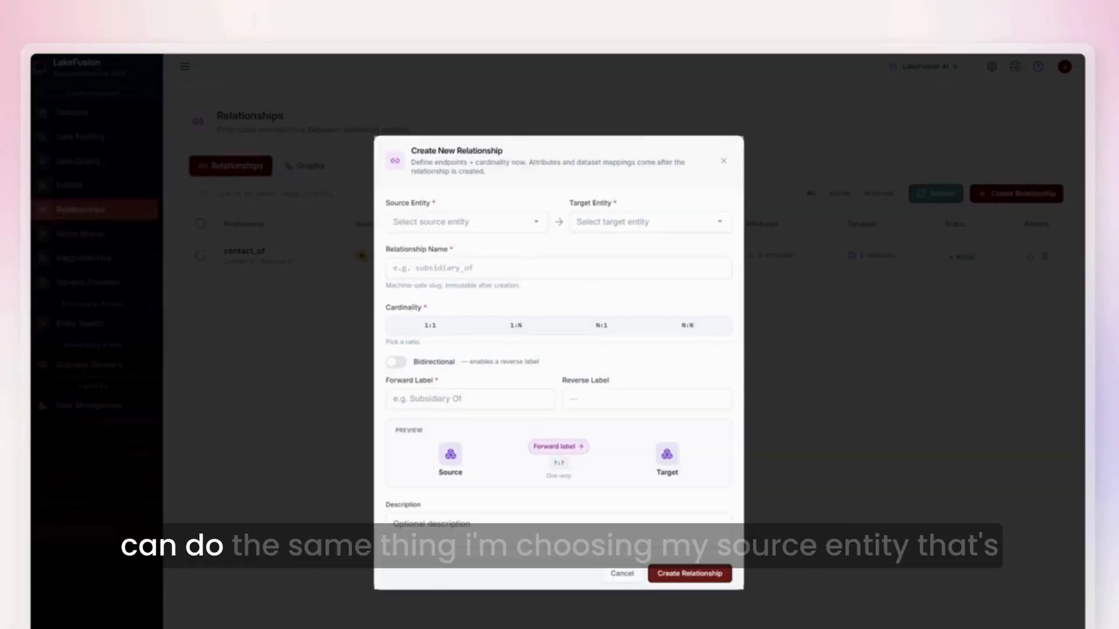
left_click(511, 224)
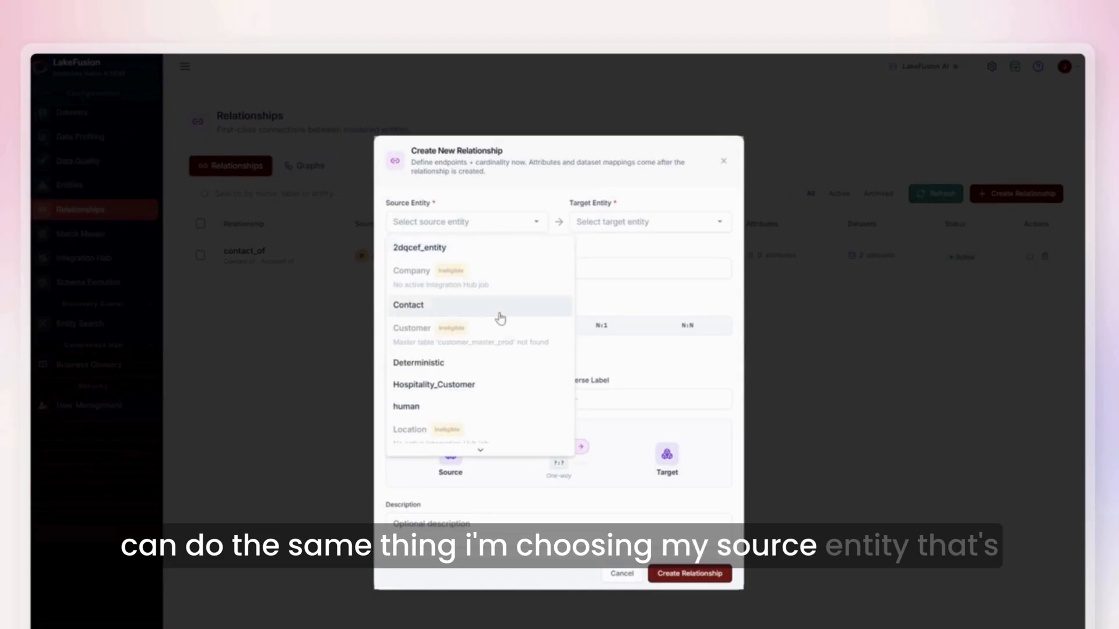
scroll(499, 317, "down", 5)
scroll(499, 317, "down", 2)
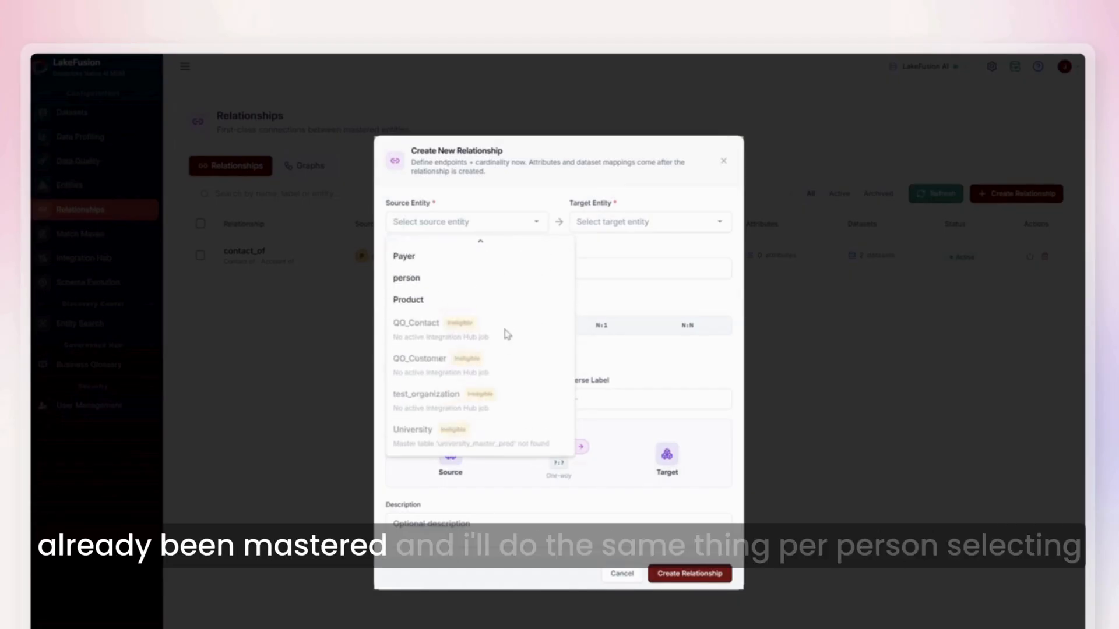
left_click(444, 277)
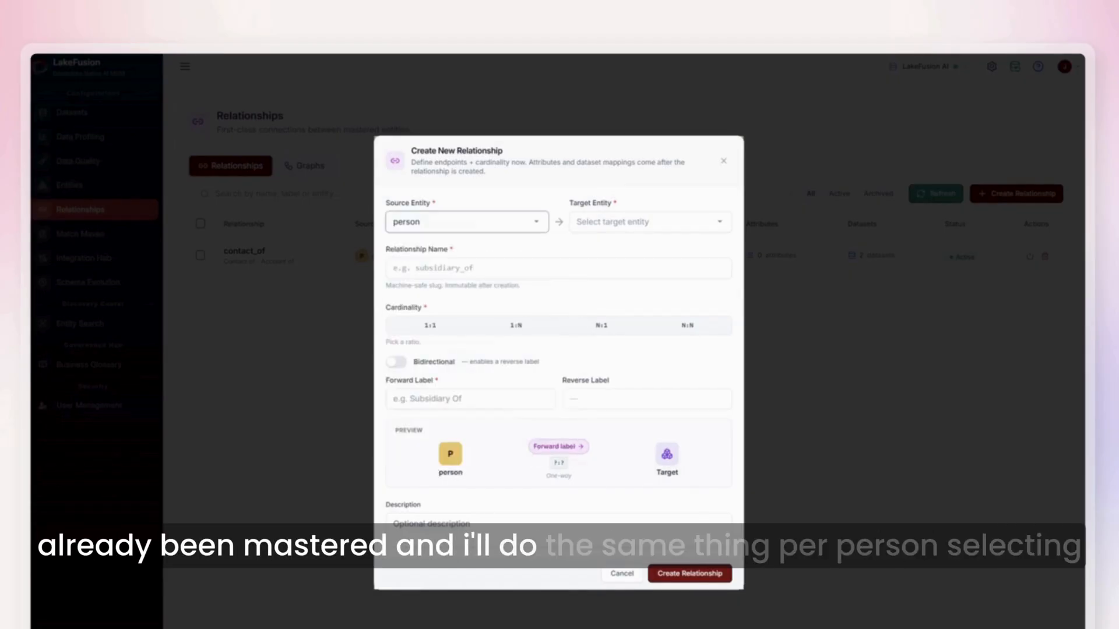
Set the relationship's target entity to organization.
left_click(641, 222)
scroll(658, 349, "down", 5)
scroll(655, 349, "up", 4)
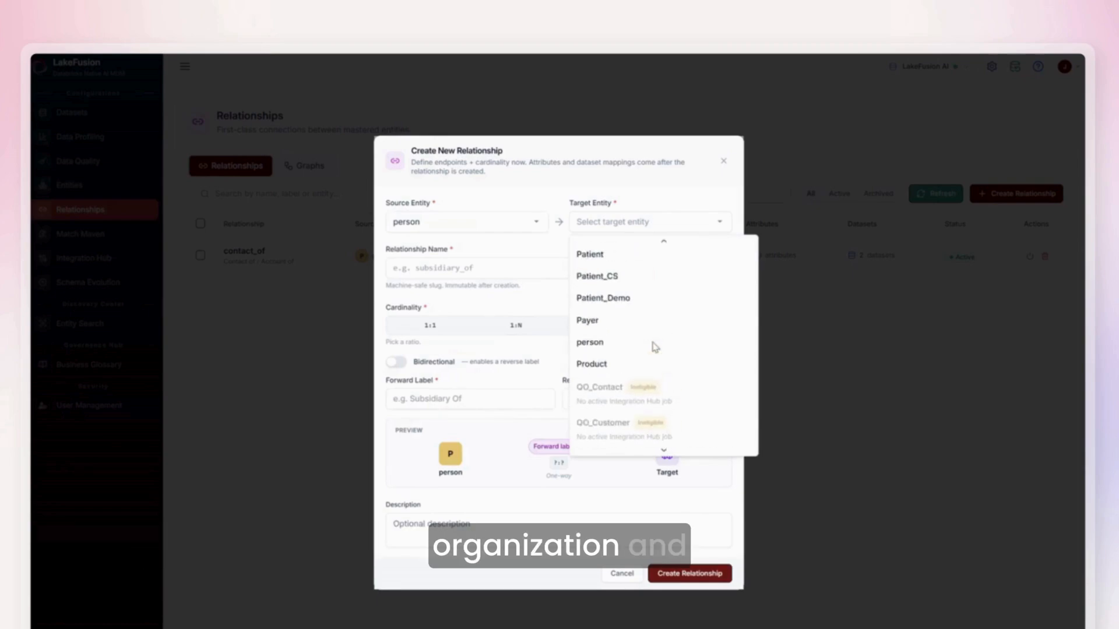
scroll(657, 349, "down", 4)
scroll(655, 352, "up", 5)
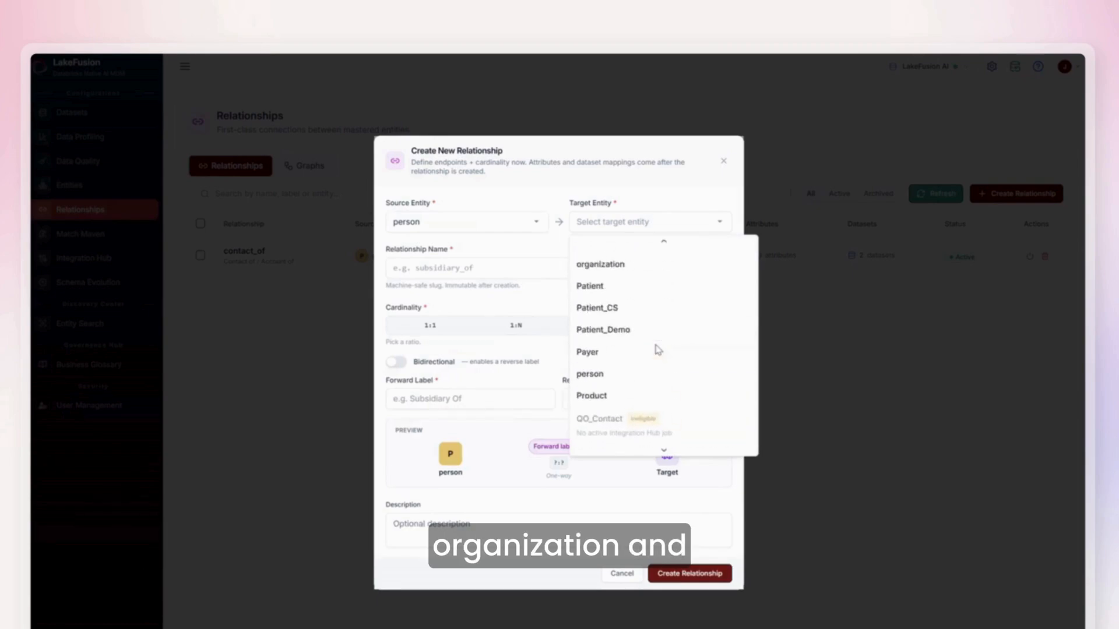
left_click(632, 433)
Name the relationship employed by.
left_click(468, 268)
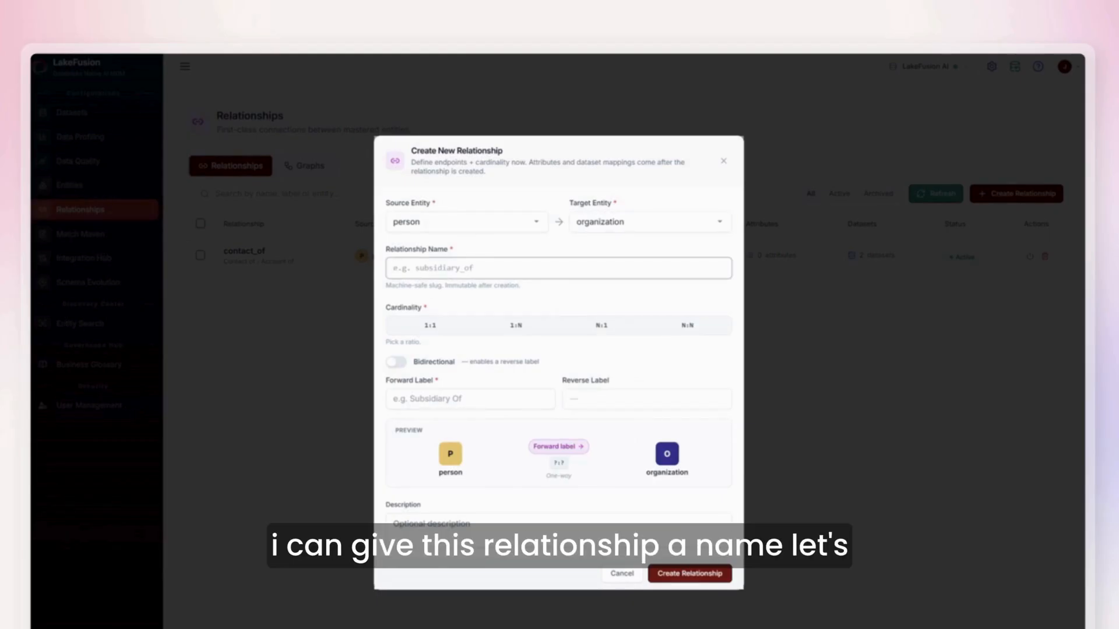
type("employ")
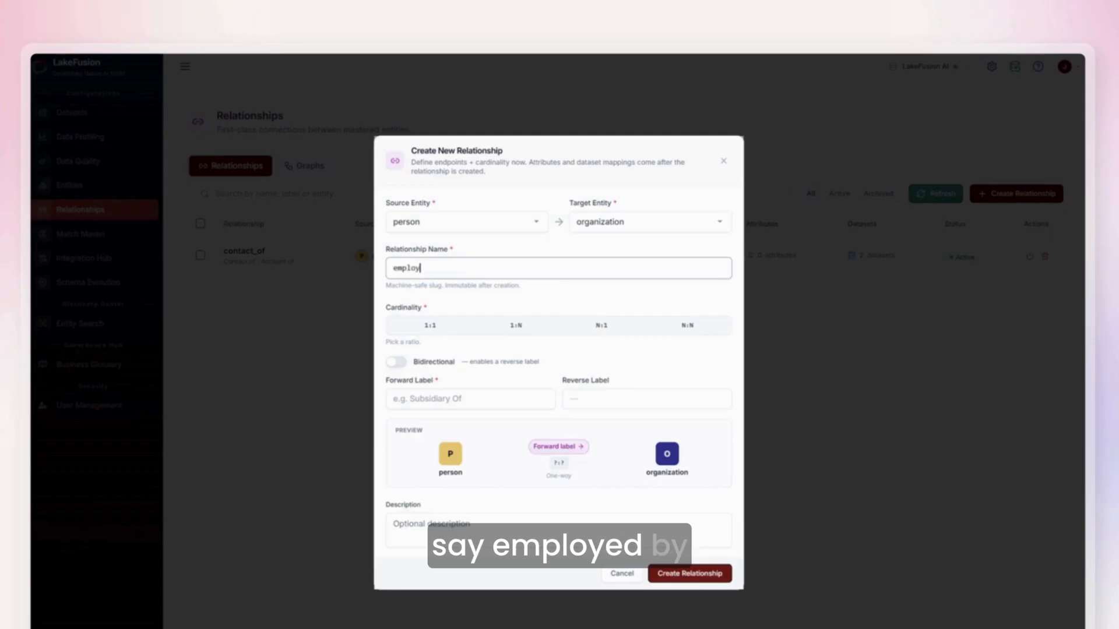
type("ed by")
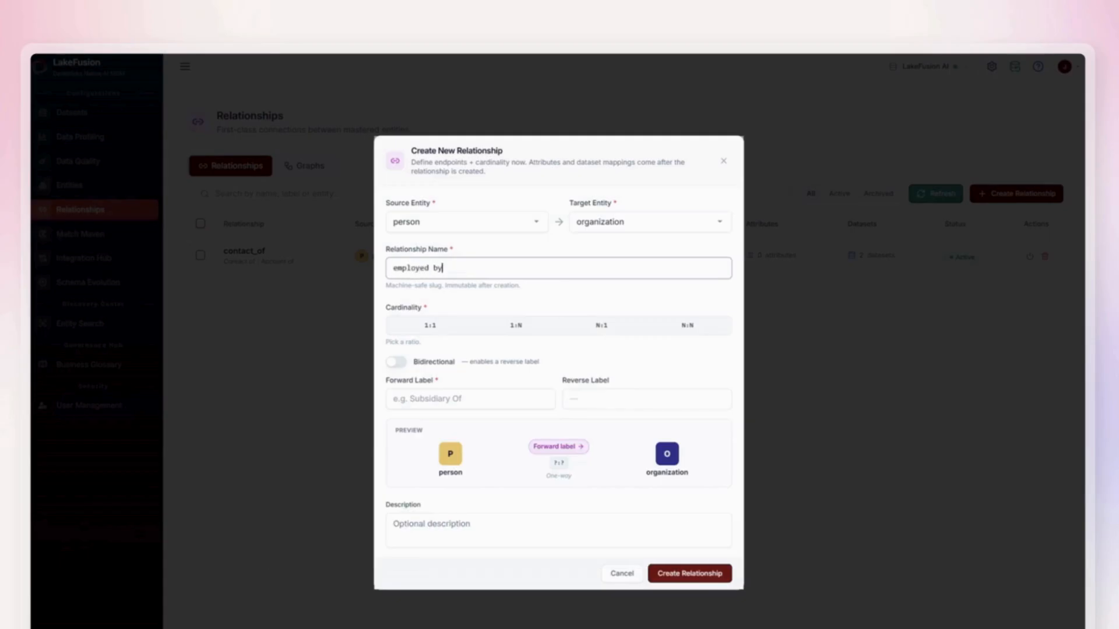
Set the cardinality to N:N and make the relationship bidirectional.
left_click(531, 245)
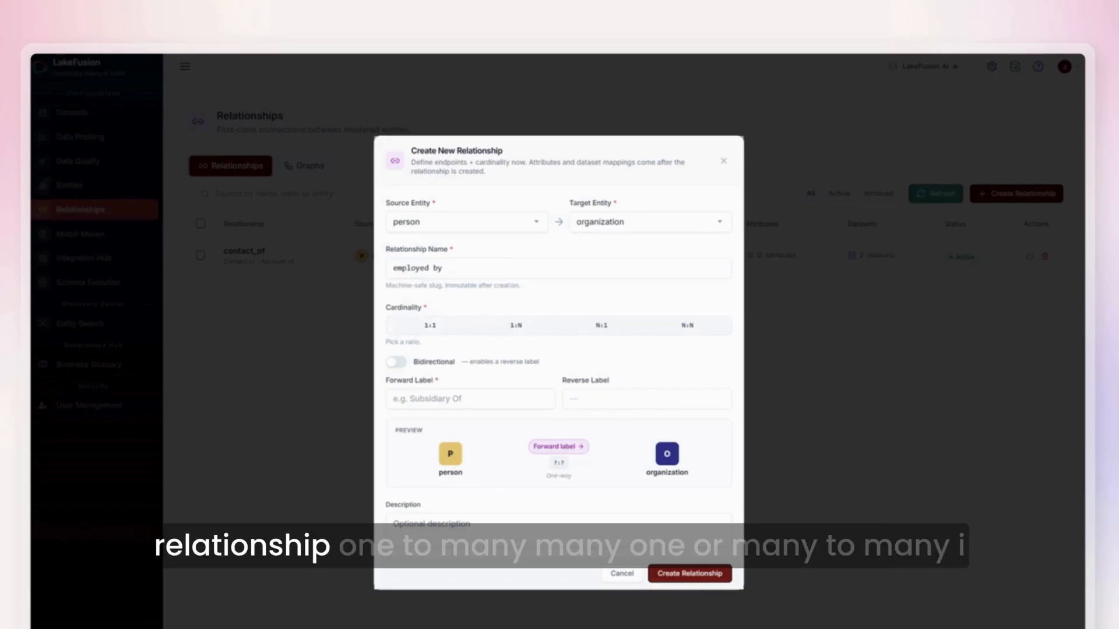
left_click(697, 330)
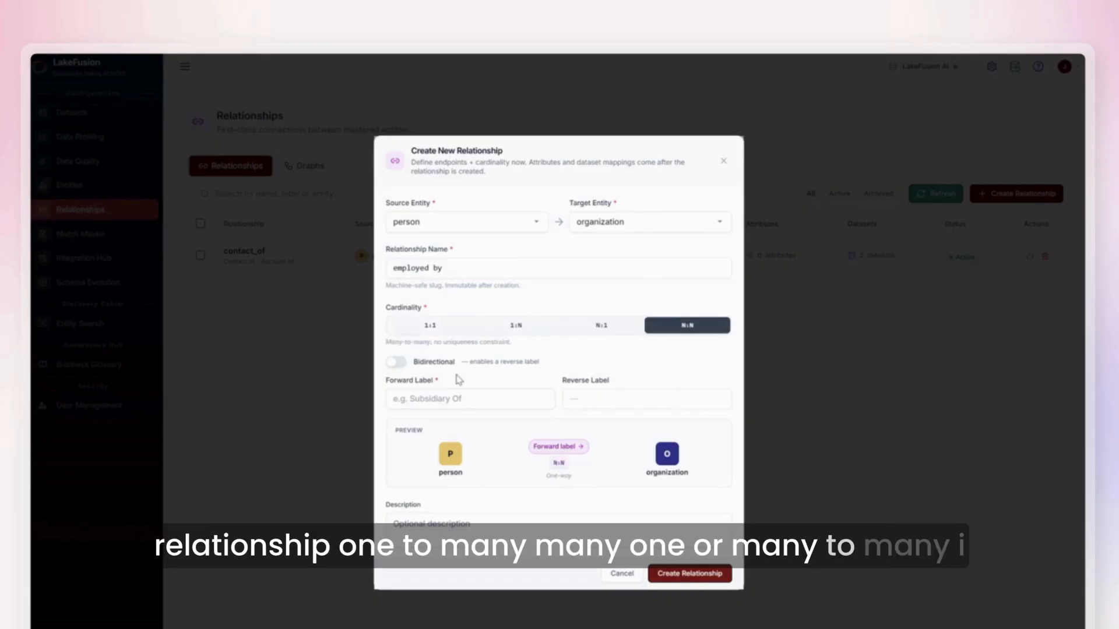
left_click(388, 365)
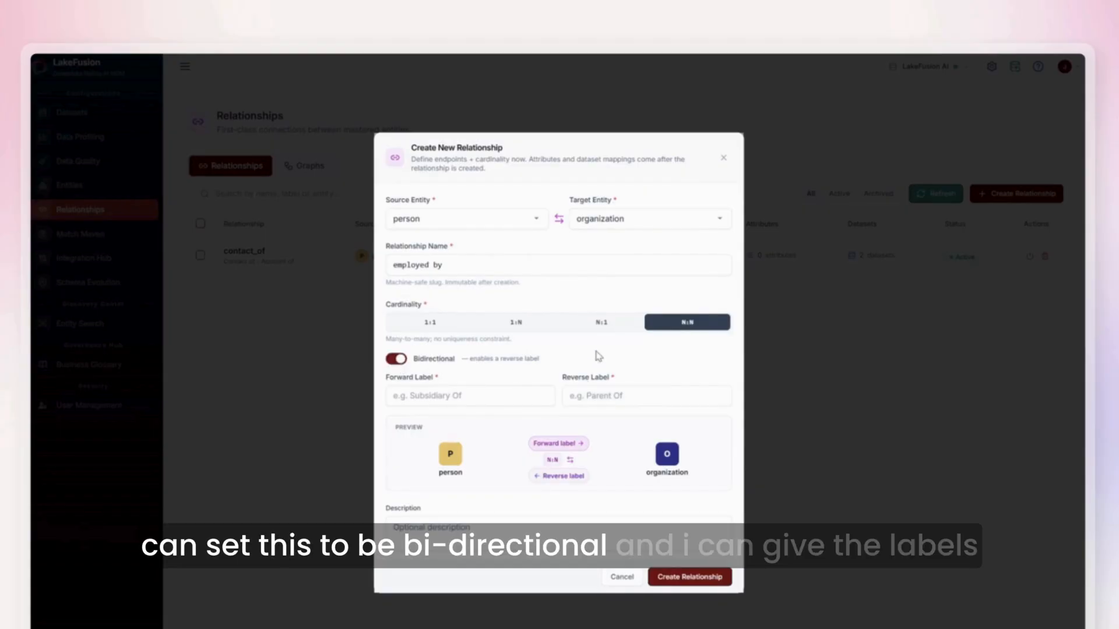
Set the forward label to works for and the reverse label to employer of, fixing its spelling.
left_click(430, 397)
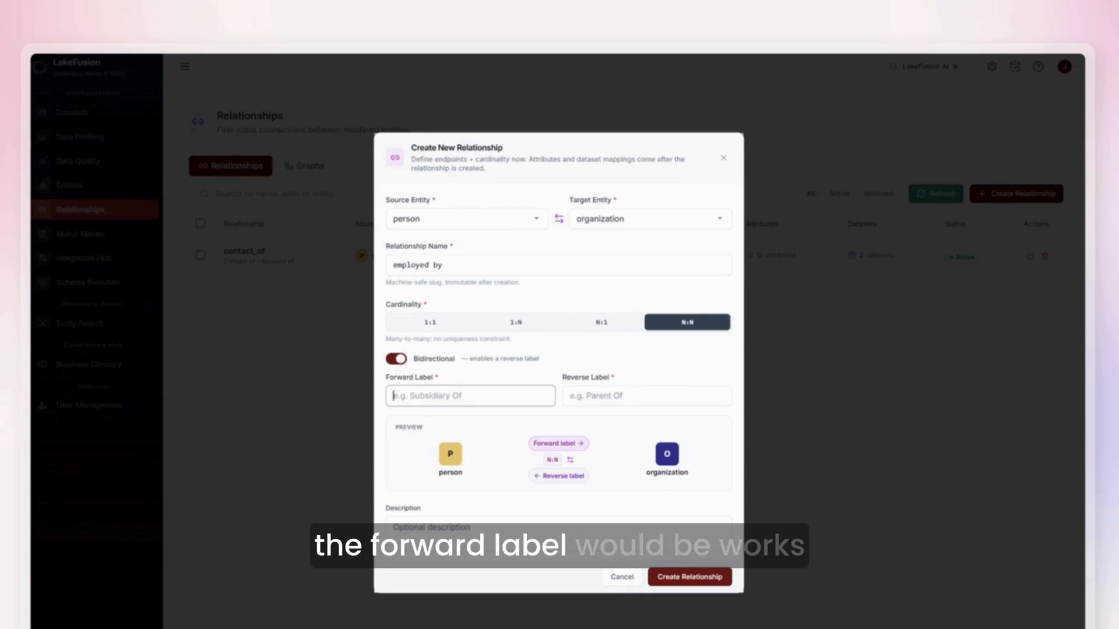
type("works for")
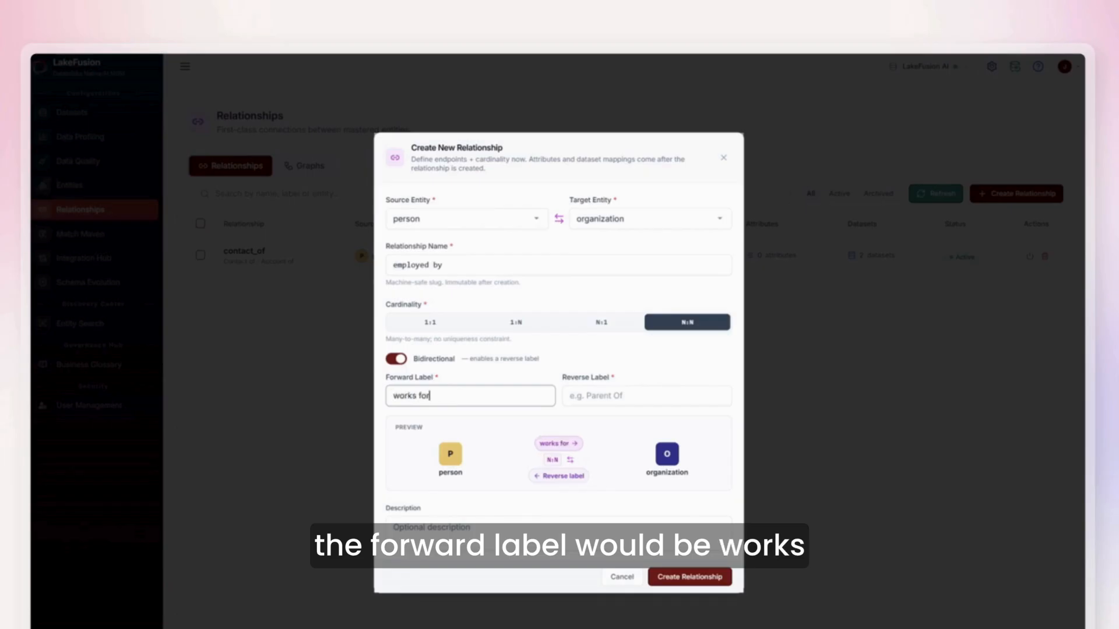
left_click(669, 399)
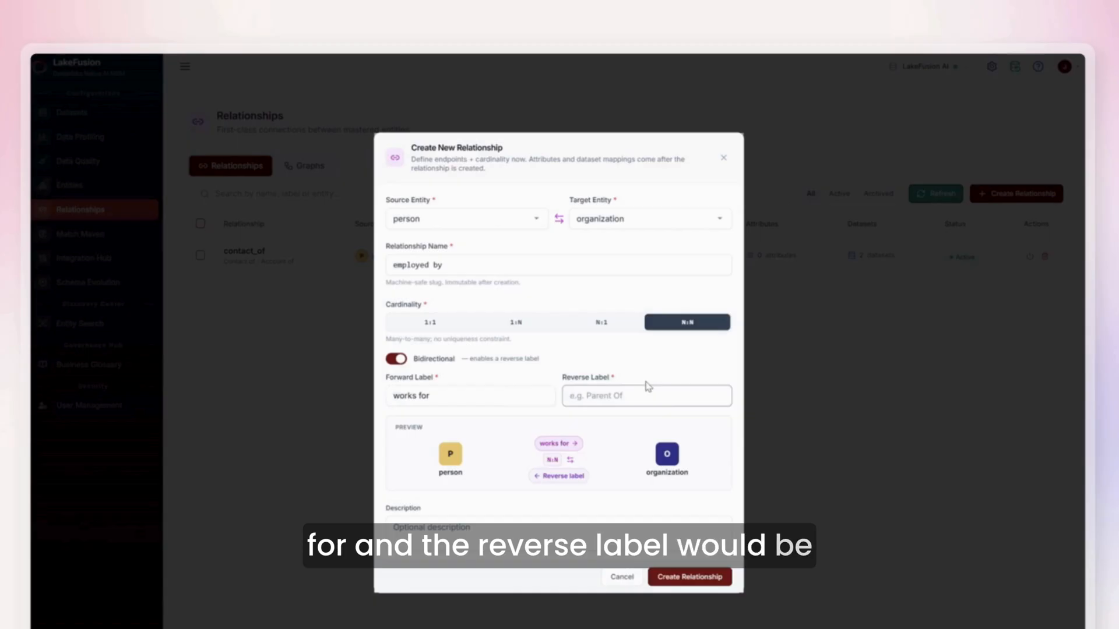
type("eployer of")
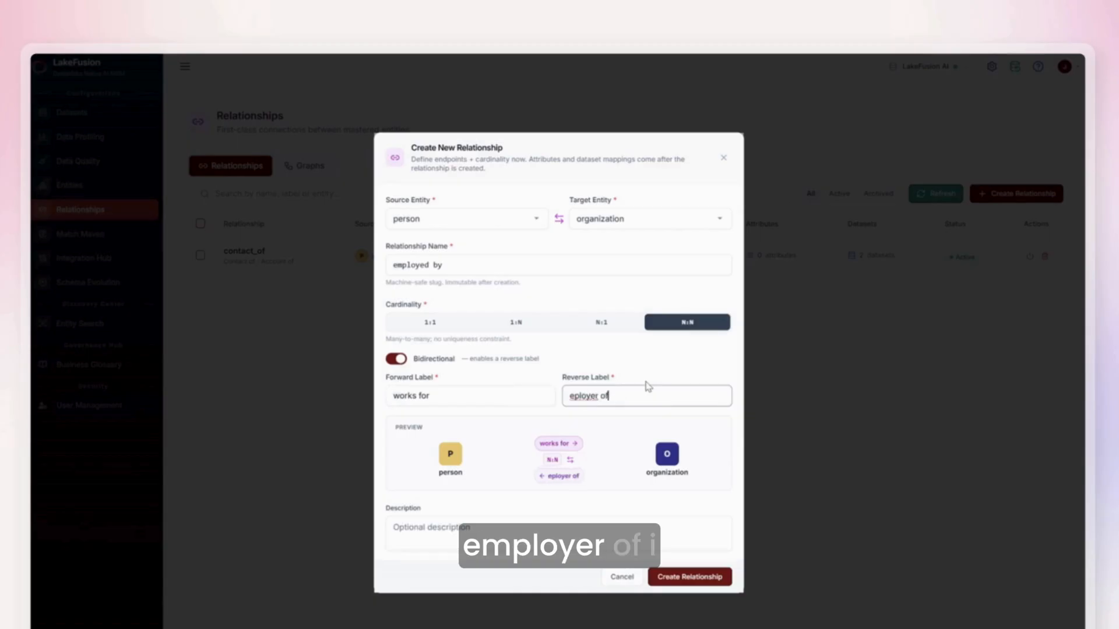
right_click(586, 396)
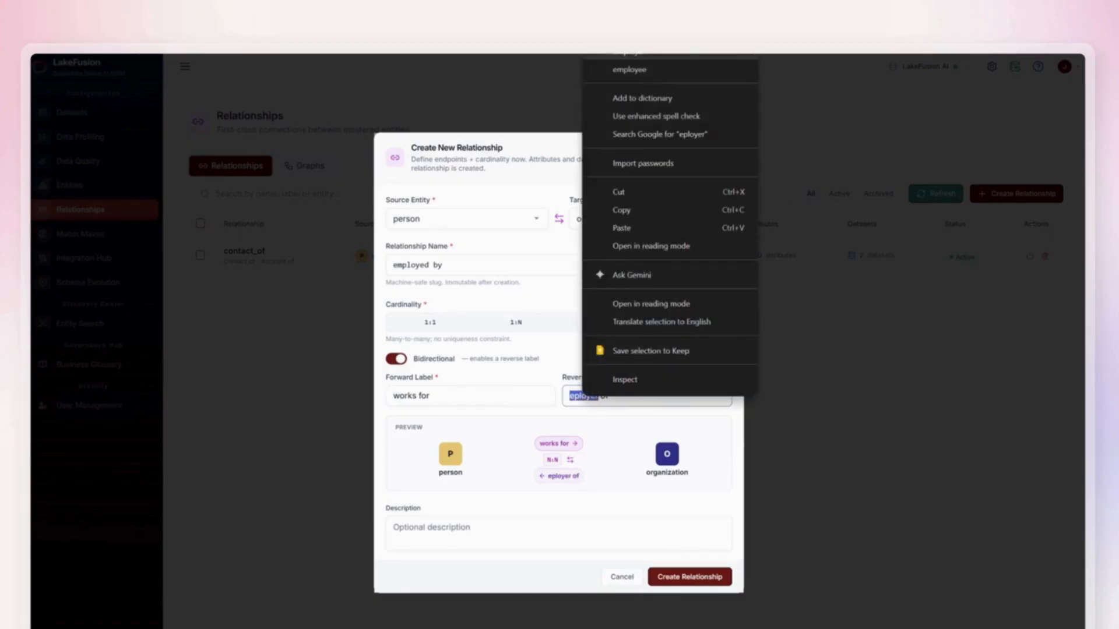
left_click(608, 68)
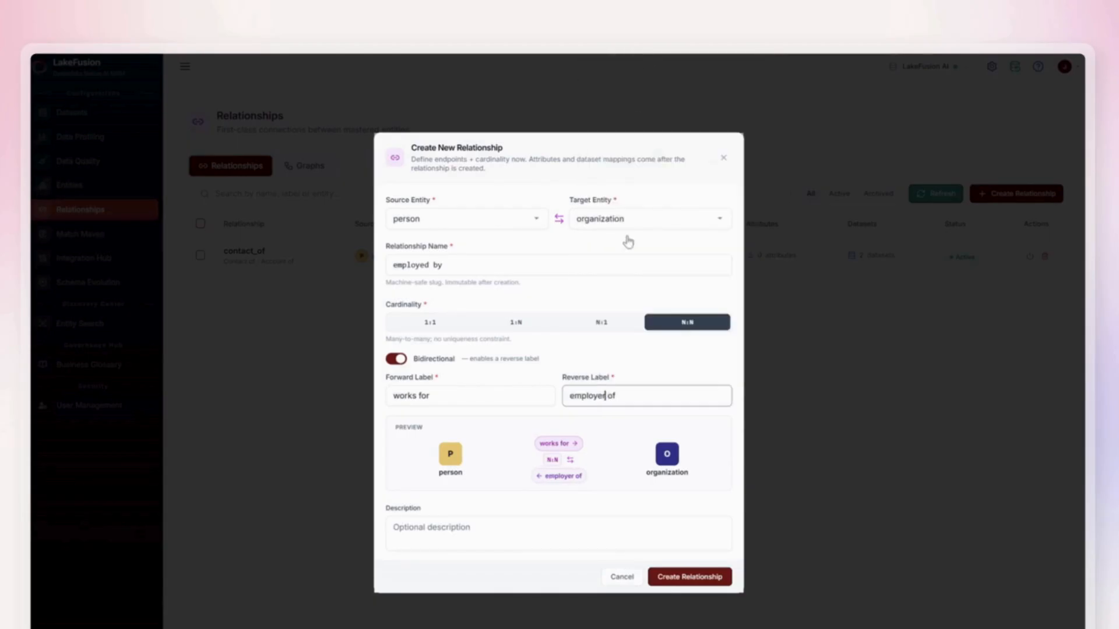
Rename the relationship to employed_by with an underscore and create it.
left_click(705, 578)
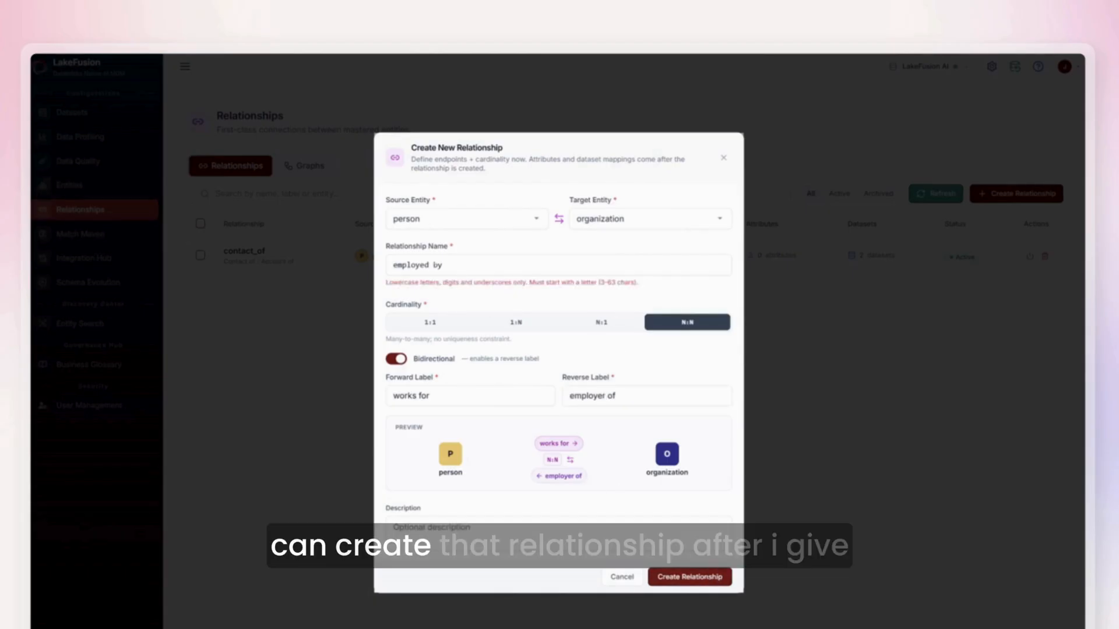
left_click(433, 265)
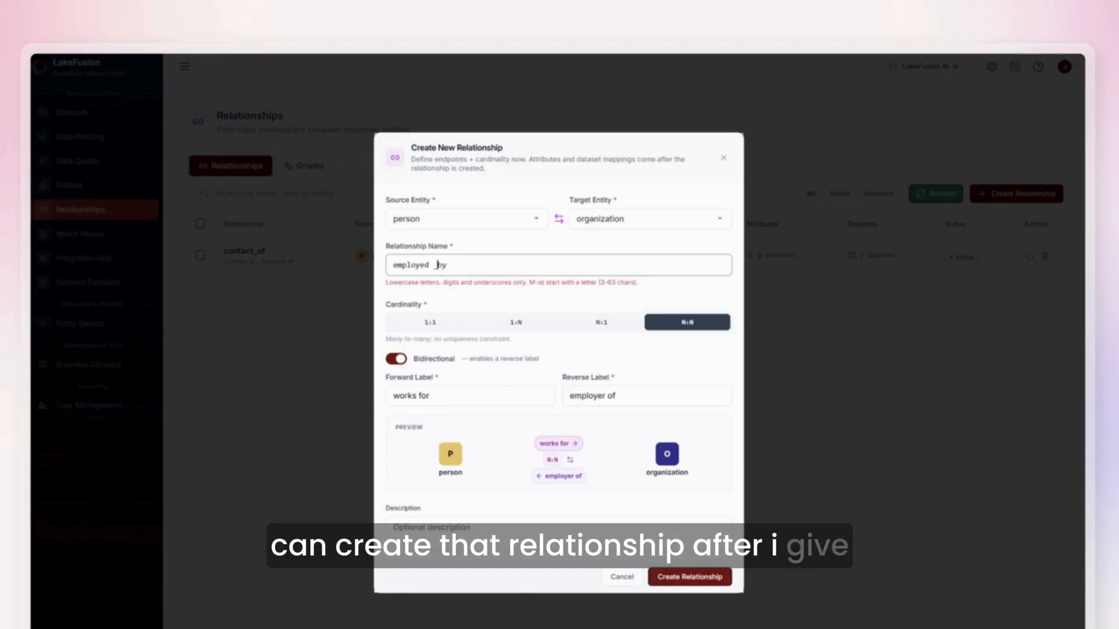
key("BackSpace")
type("_")
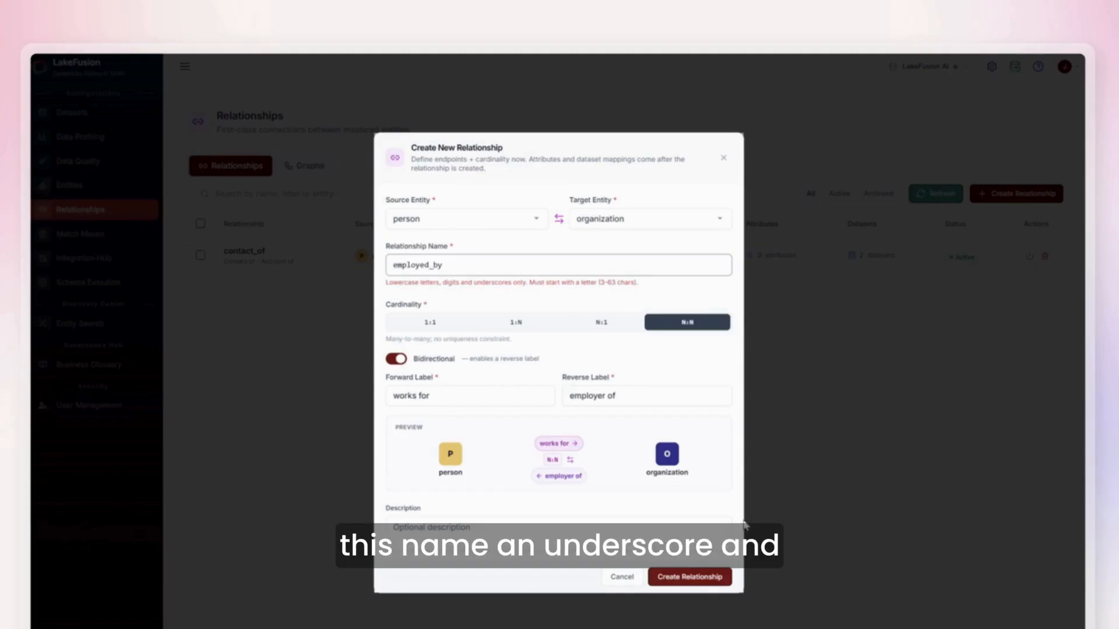
left_click(686, 576)
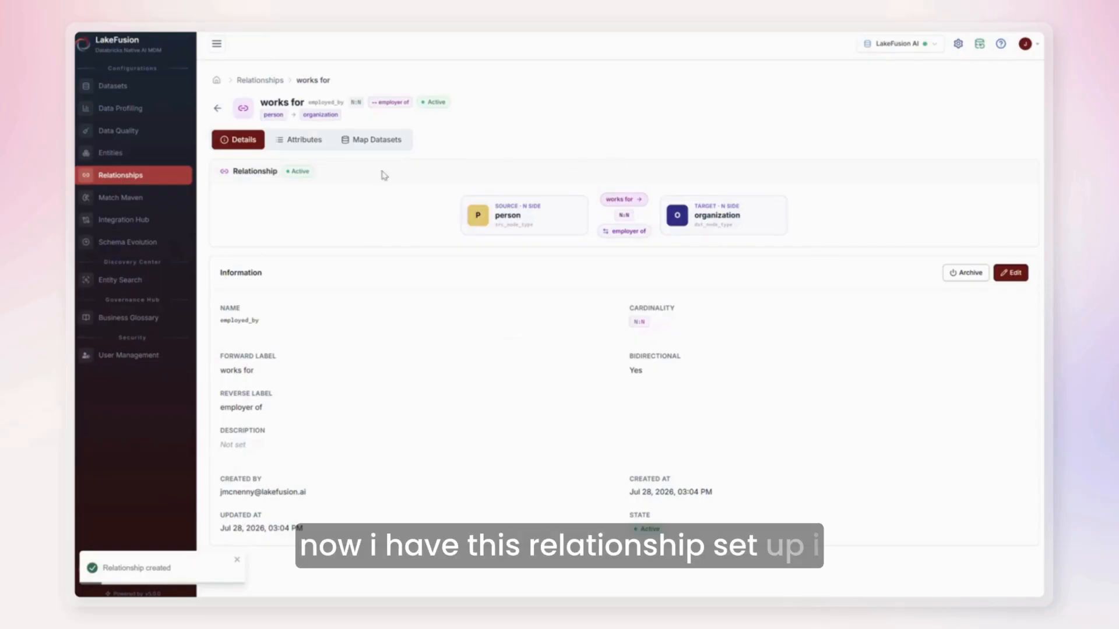
Add a STRING attribute named employment_status with the label Employment Status to the relationship.
left_click(300, 140)
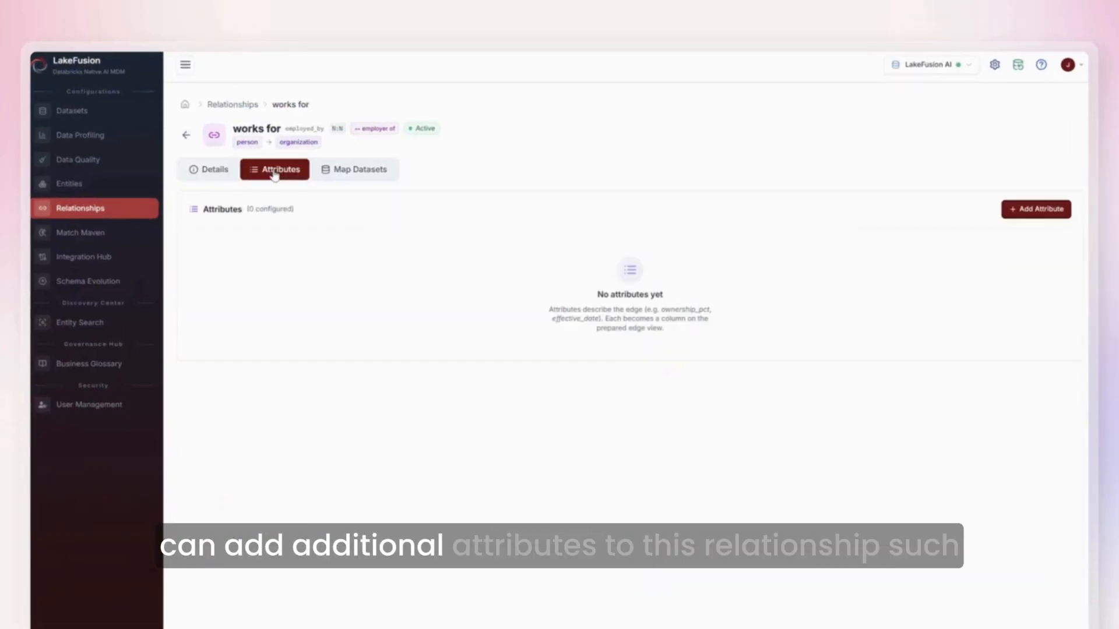
left_click(1026, 211)
left_click(525, 291)
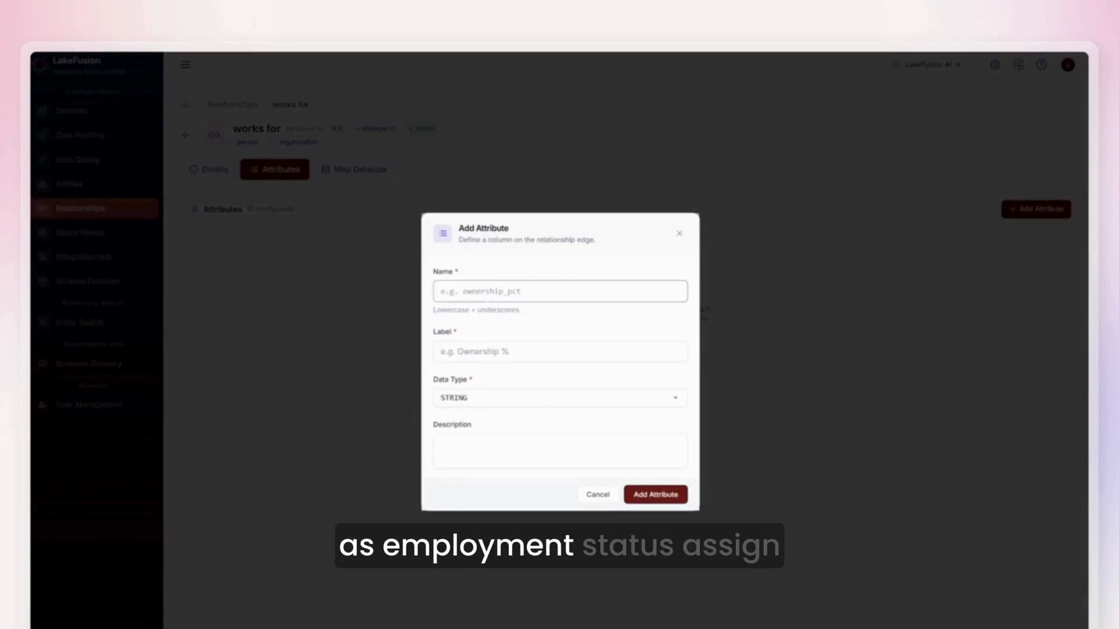
type("employment_status")
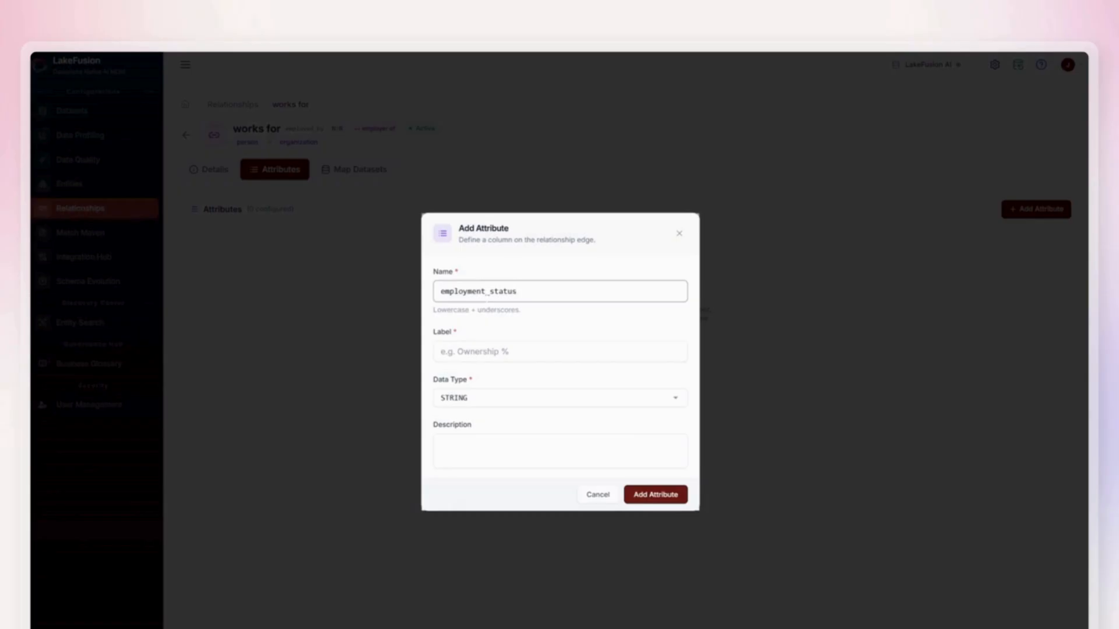
left_click(482, 350)
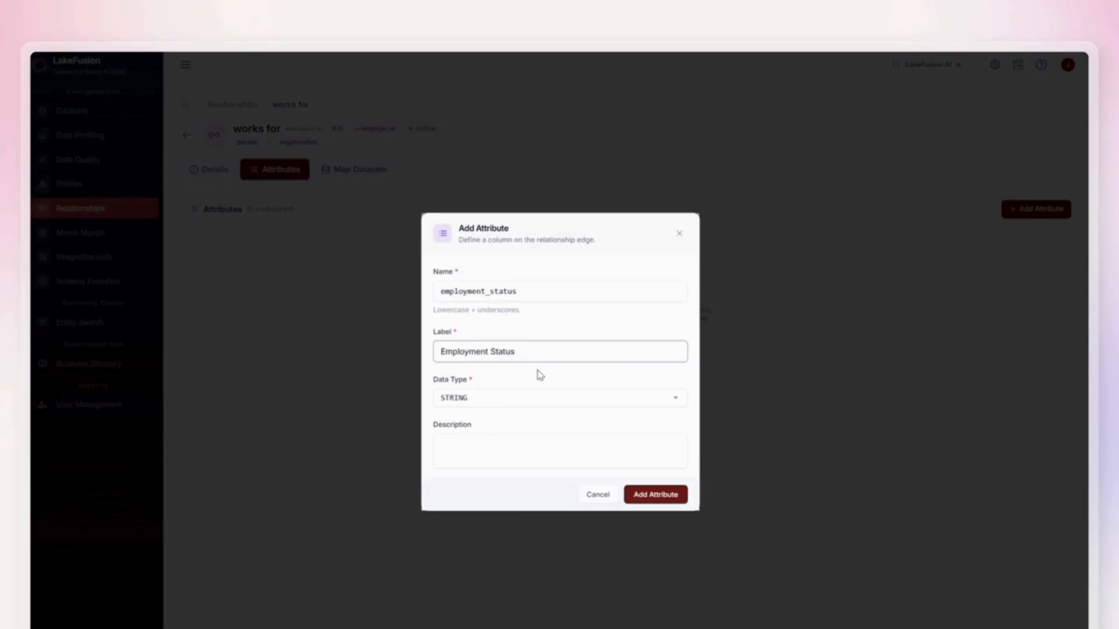
left_click(641, 494)
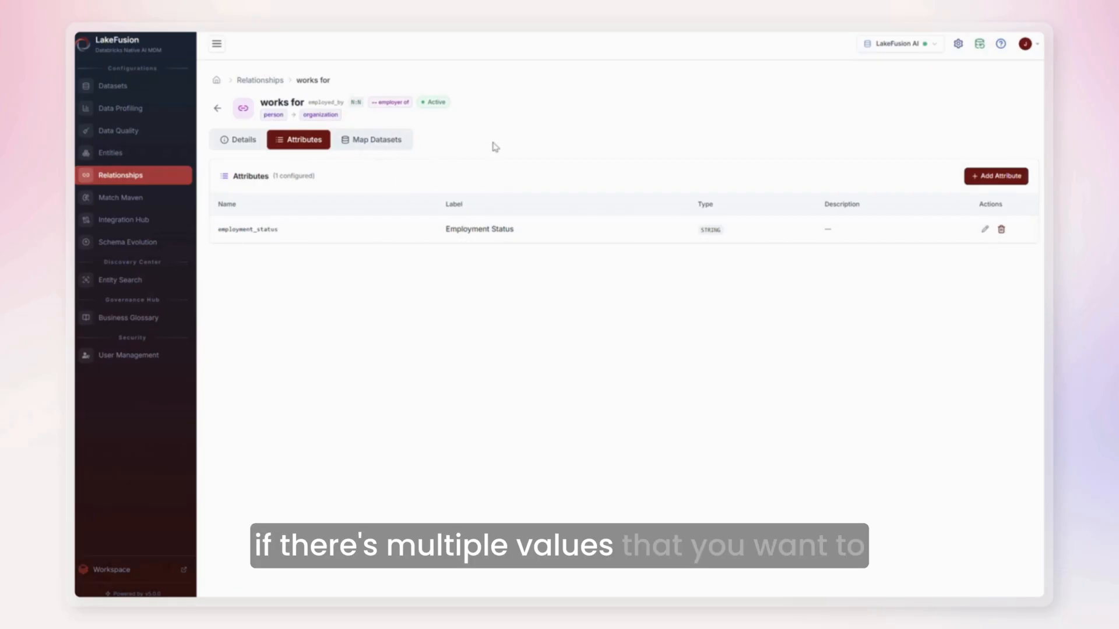
Start a new dataset mapping for the relationship and choose the ERP Contacts dataset.
left_click(373, 140)
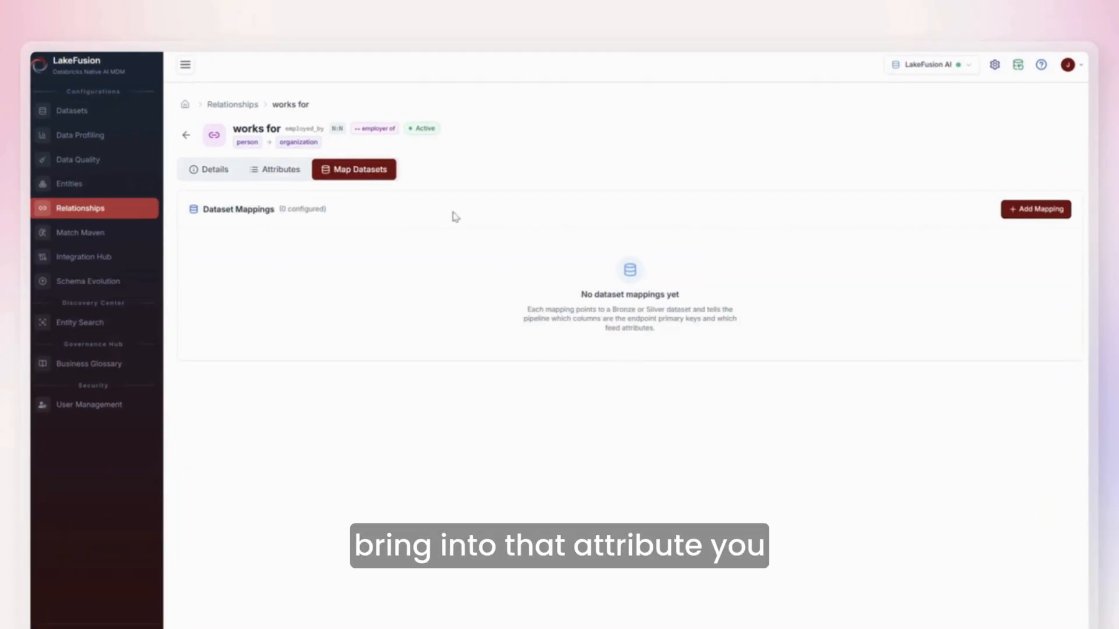
left_click(1037, 219)
left_click(432, 261)
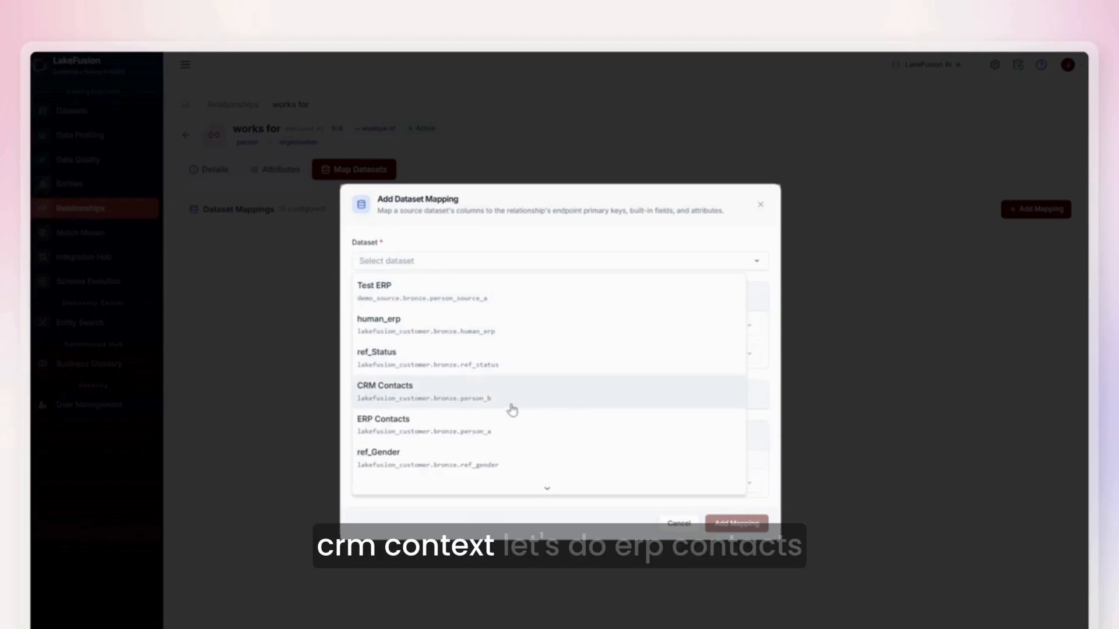
left_click(459, 426)
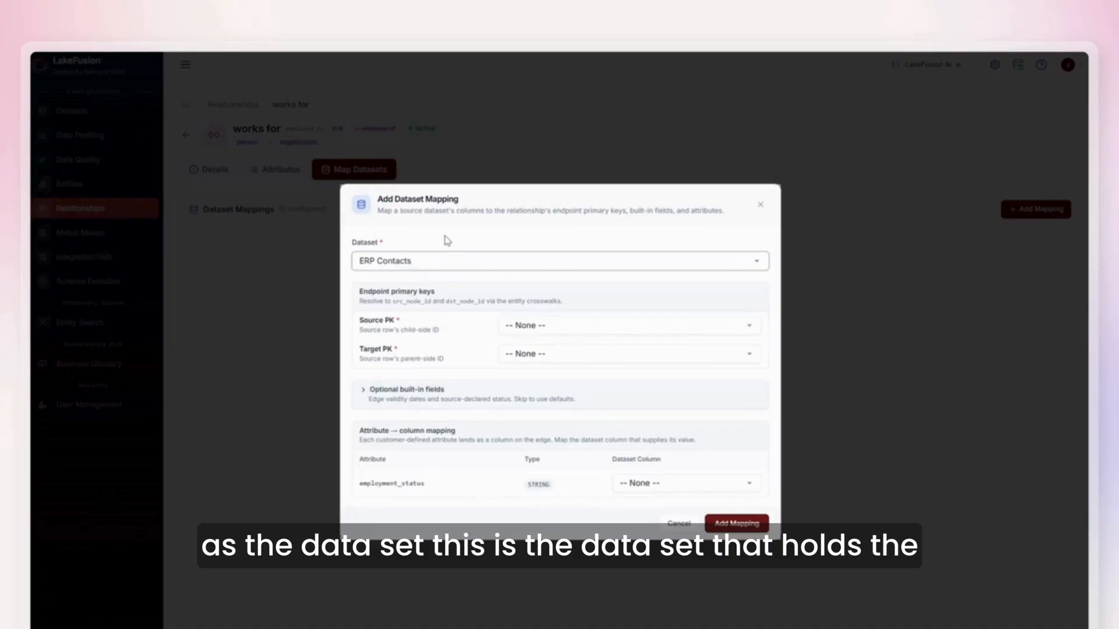
Set the source primary key to sourceId and the target primary key to companyId, then add the mapping.
left_click(541, 326)
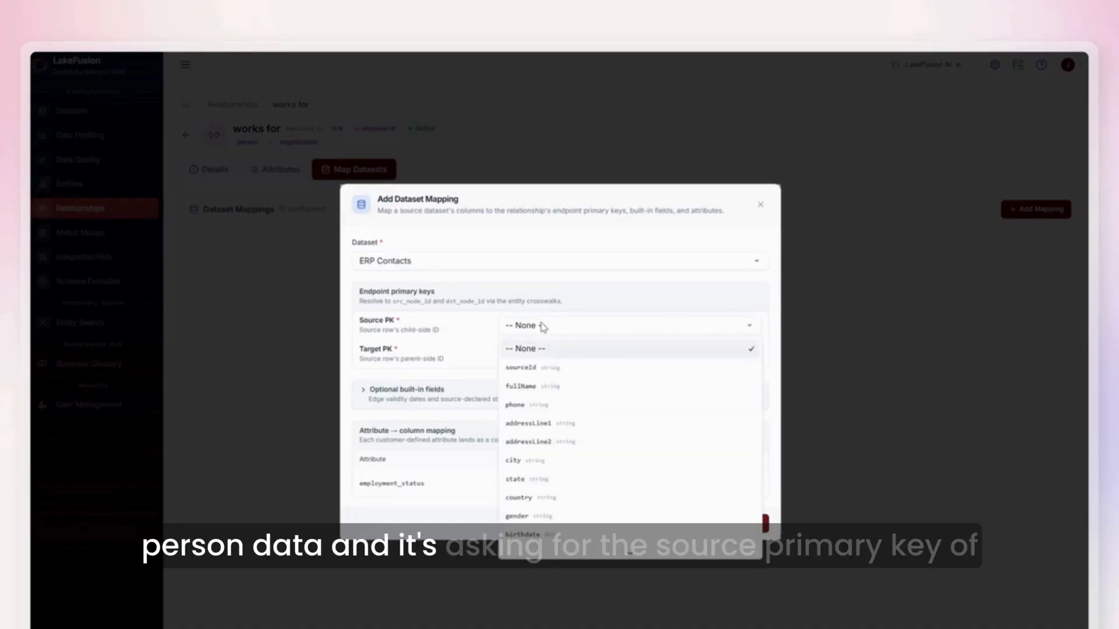
left_click(541, 367)
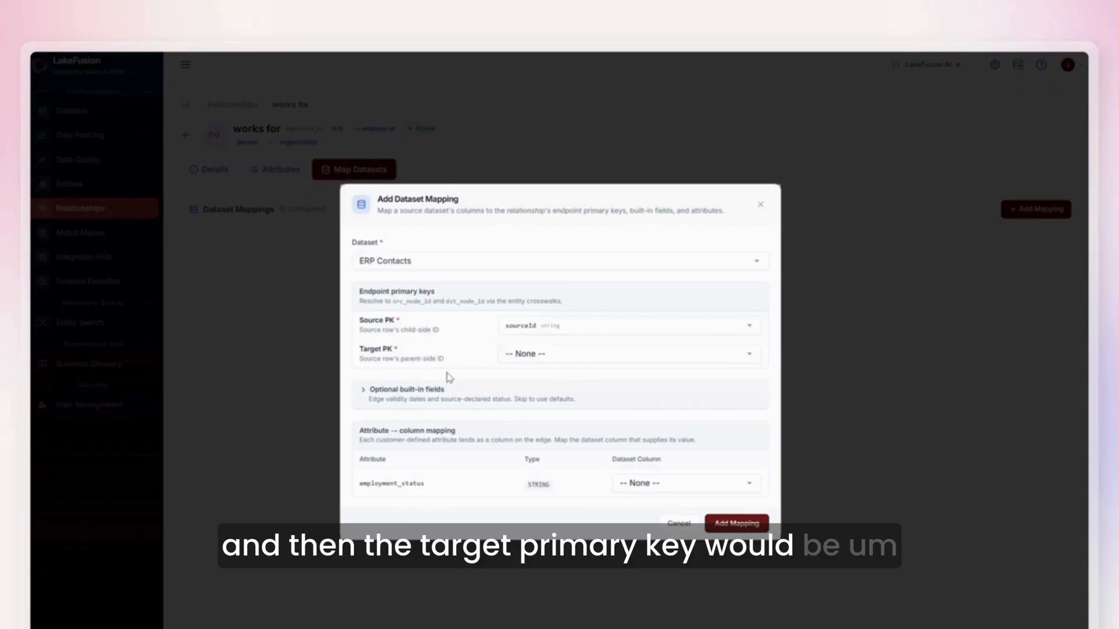
left_click(543, 356)
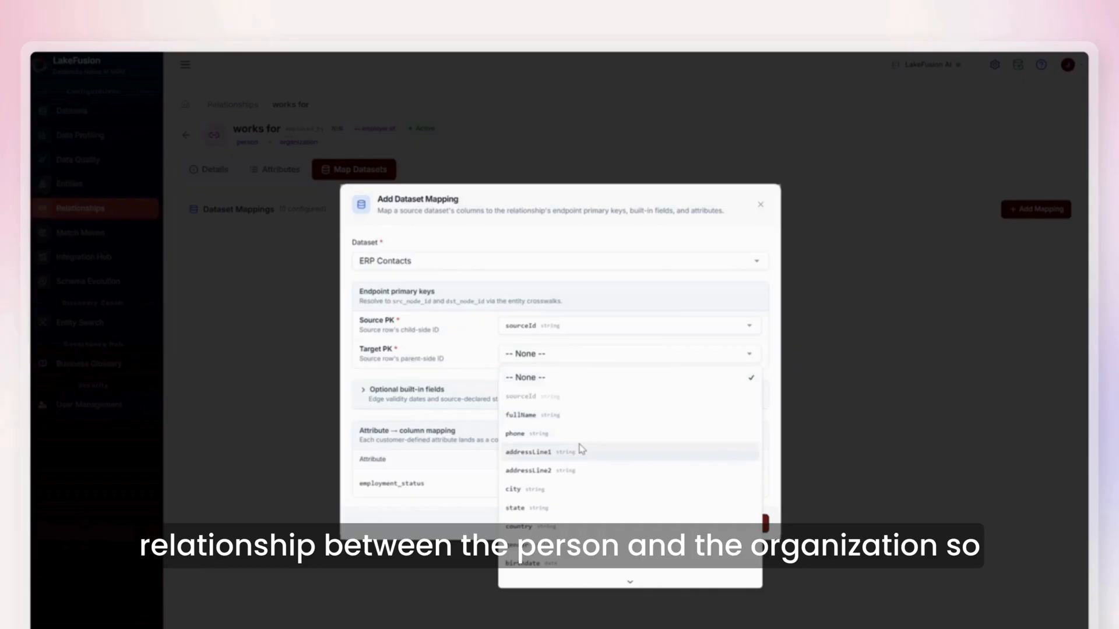
scroll(581, 448, "down", 1)
scroll(581, 448, "down", 1)
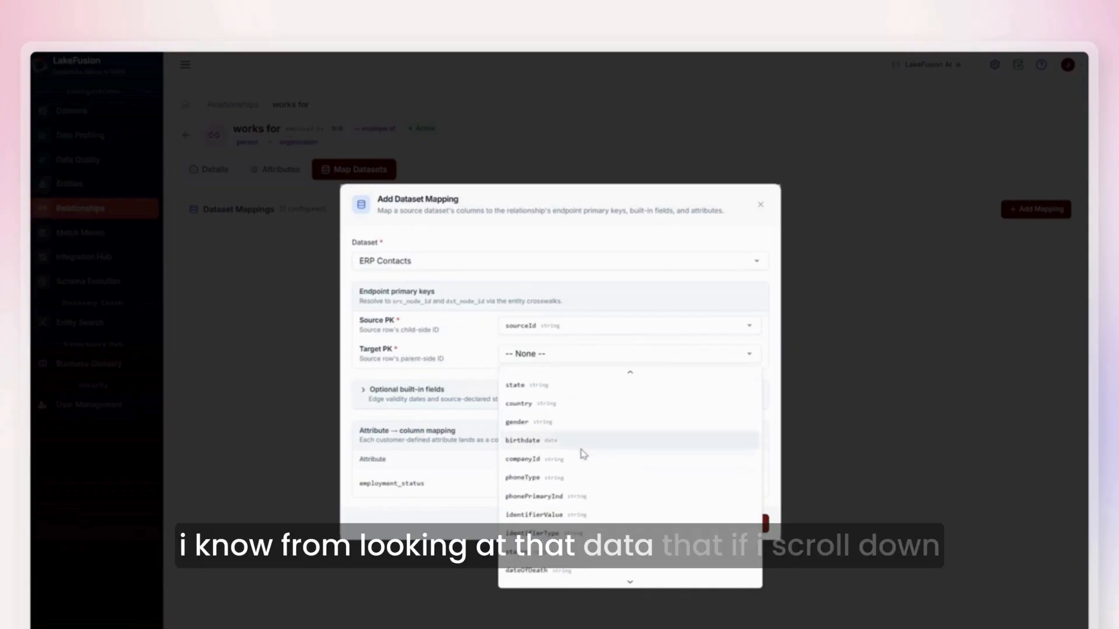
left_click(551, 466)
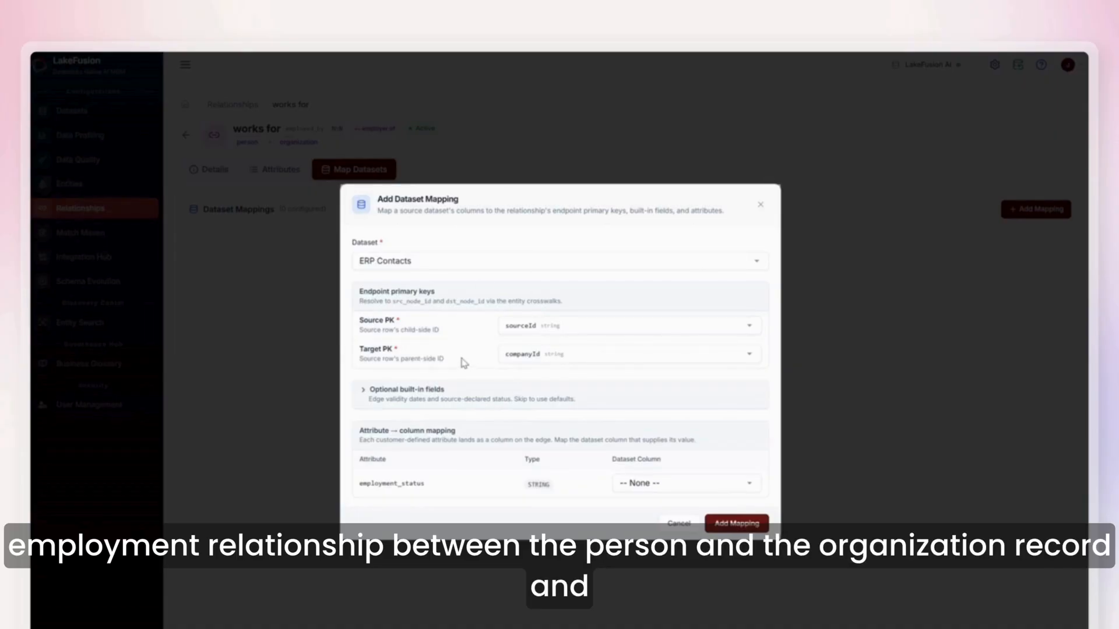
left_click(367, 389)
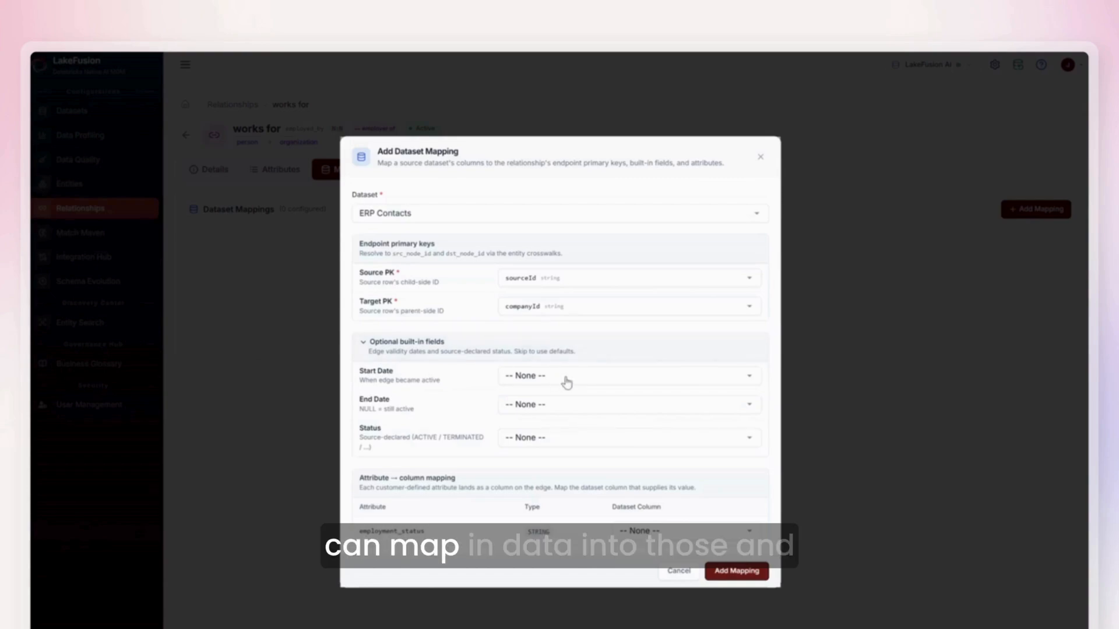
left_click(366, 348)
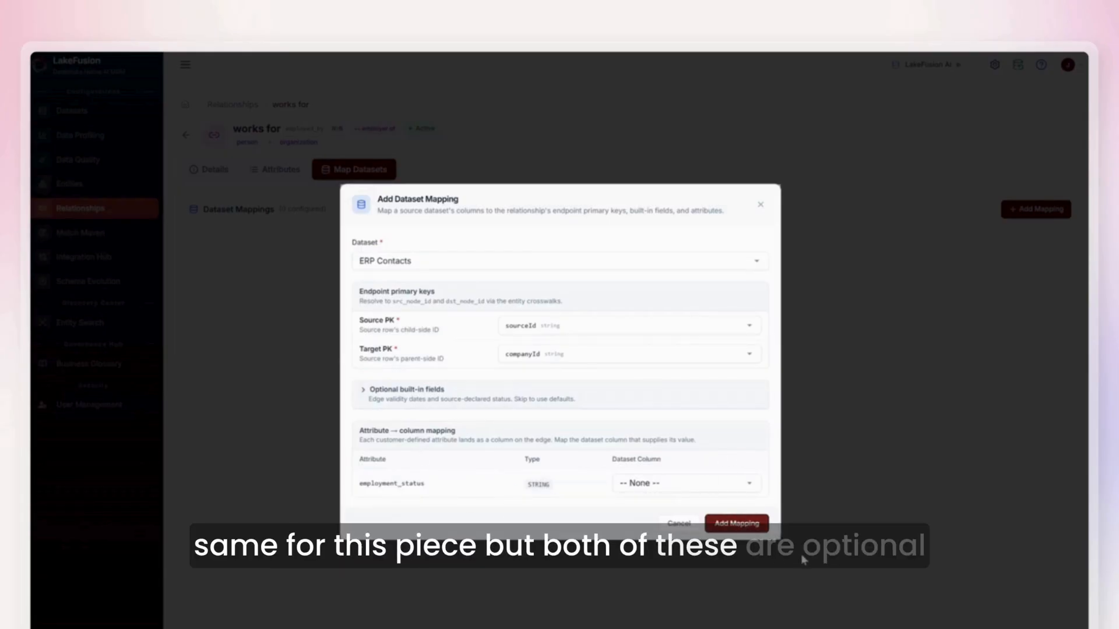
left_click(735, 523)
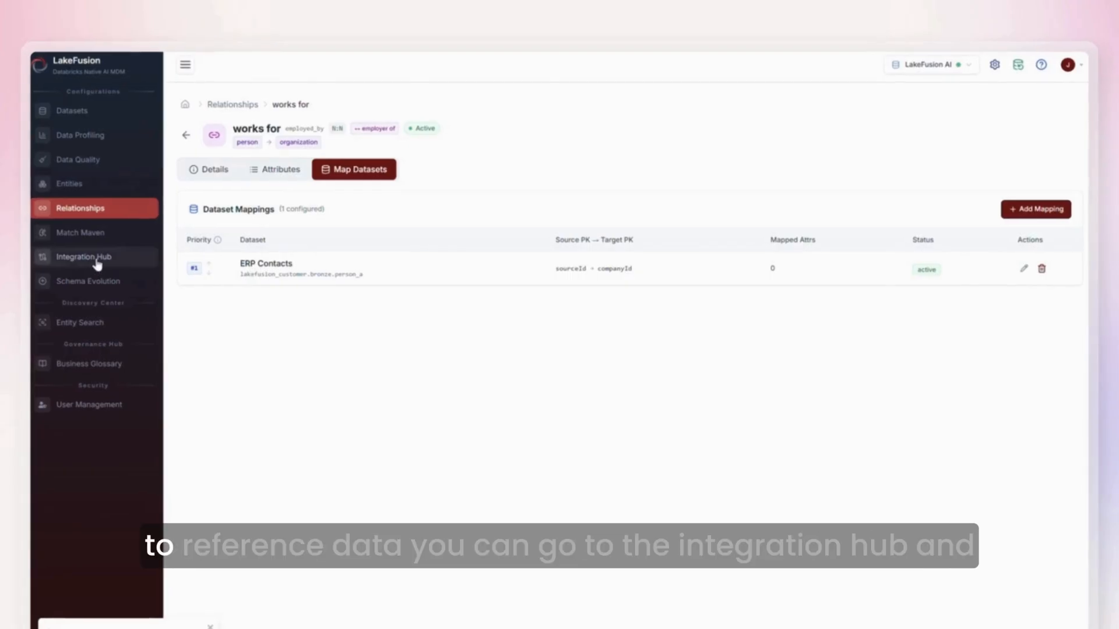
Create a new Relationship Sync task in the Integration Hub.
left_click(97, 263)
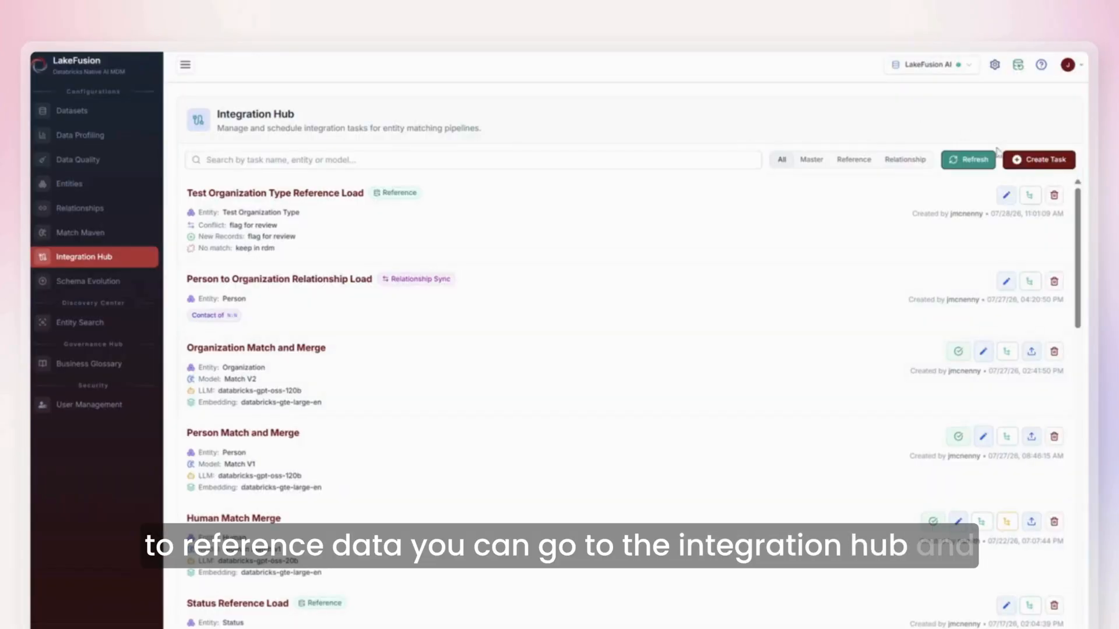
left_click(1037, 160)
left_click(532, 438)
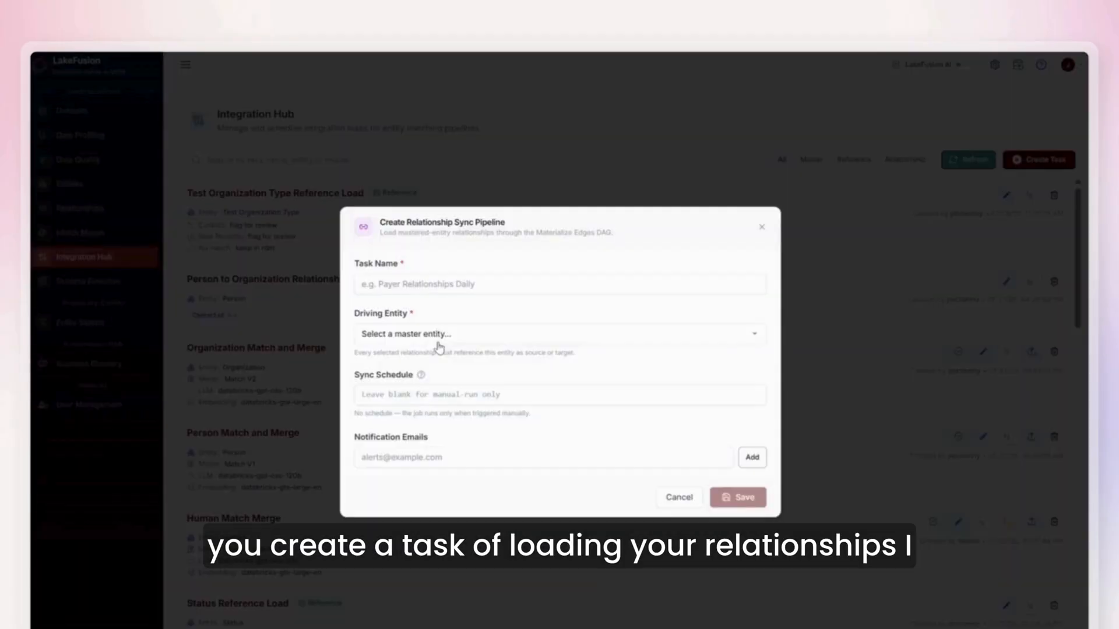
Name the task Employee to Employer Relationship Load.
left_click(429, 285)
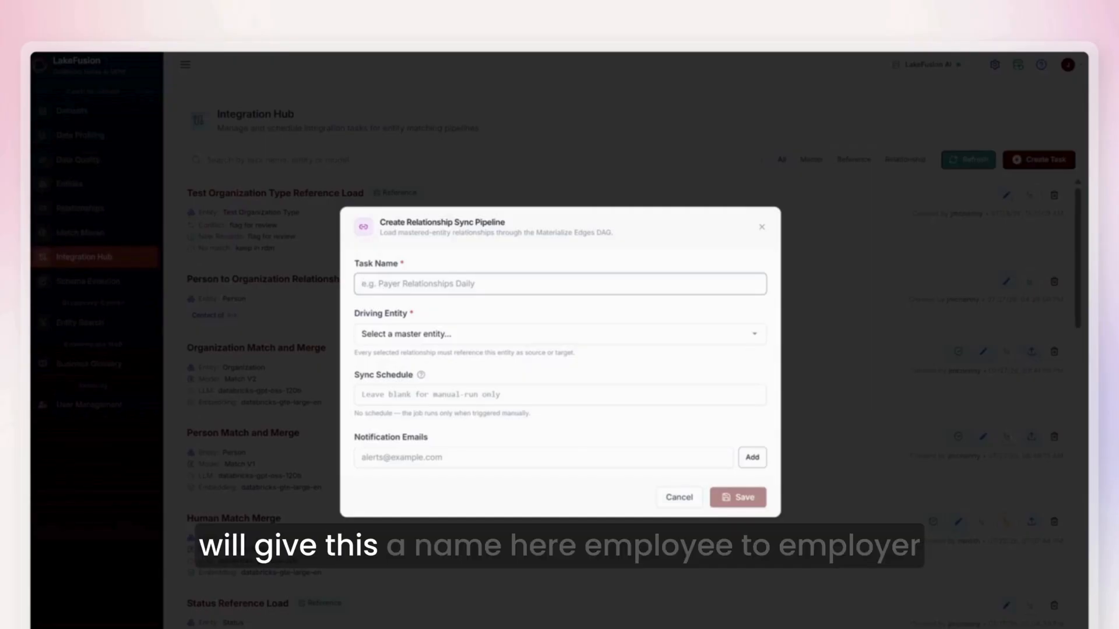
type("Employee")
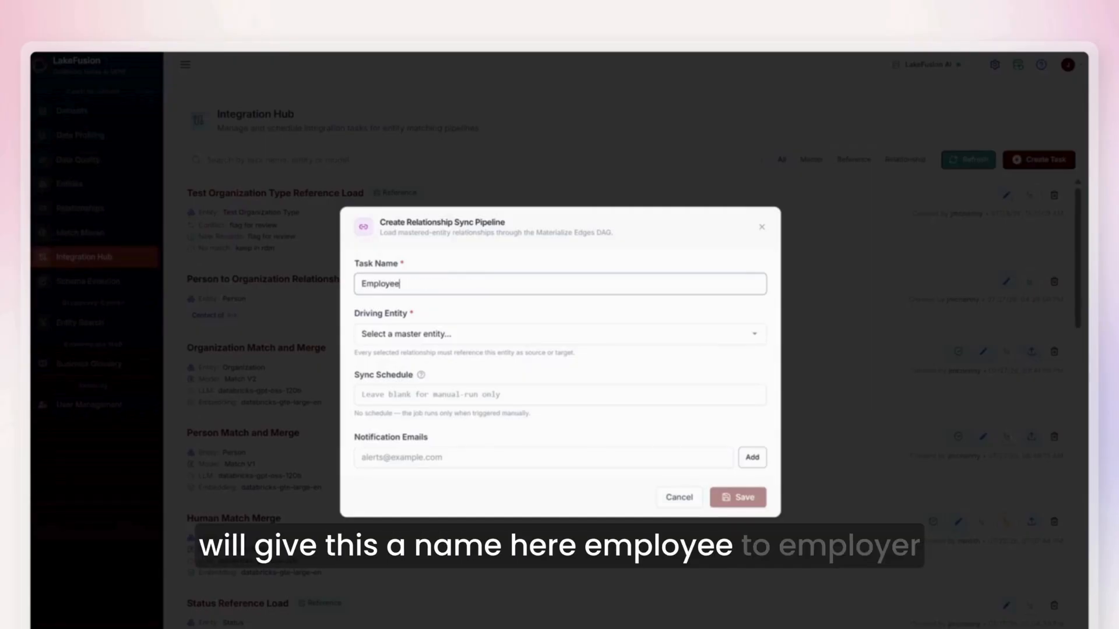
type(" to Employe")
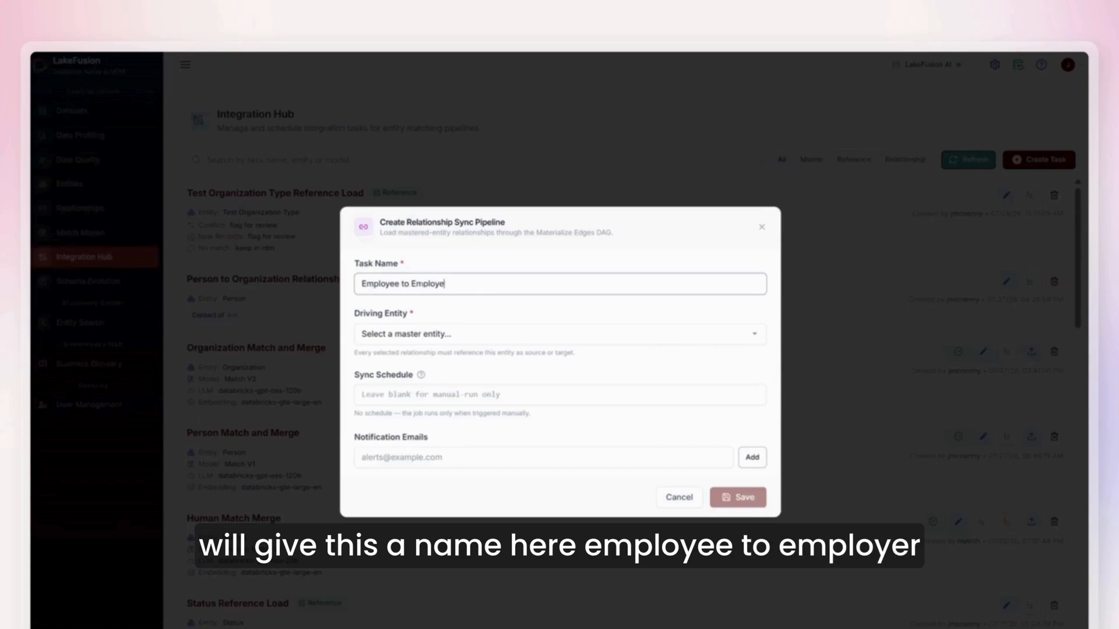
type("r Relati")
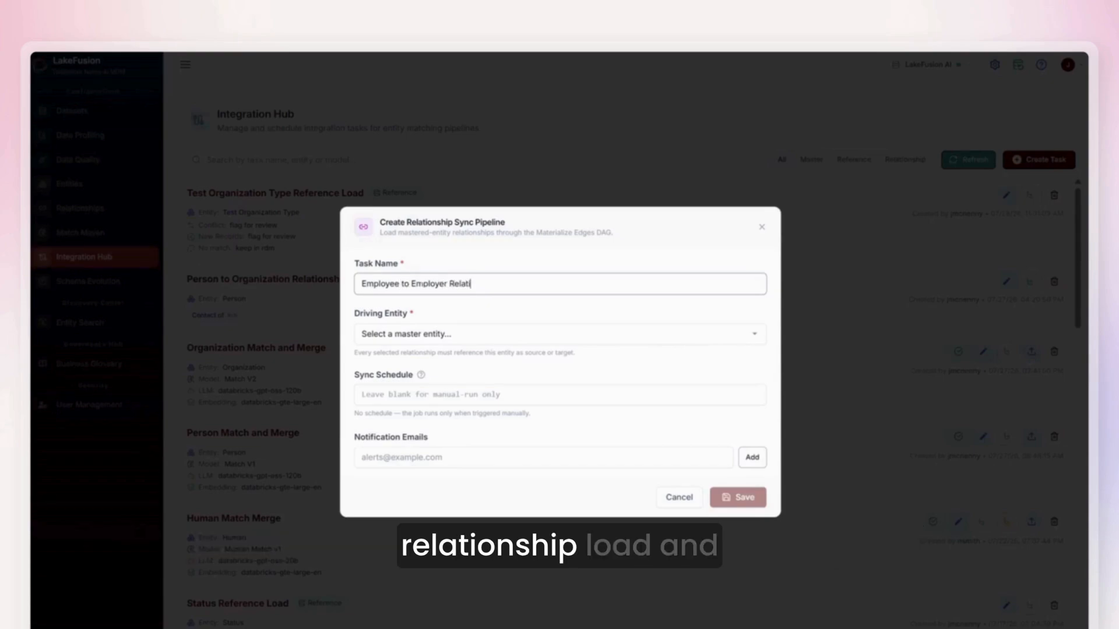
type("onship")
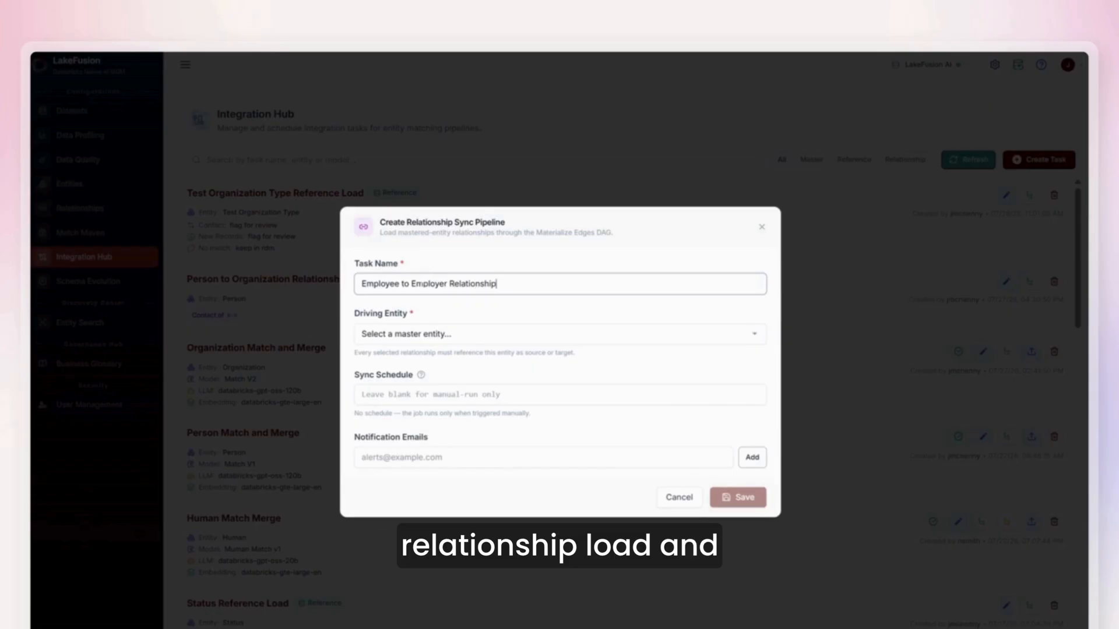
type(" Load")
Set the task's driving entity to Person.
left_click(410, 336)
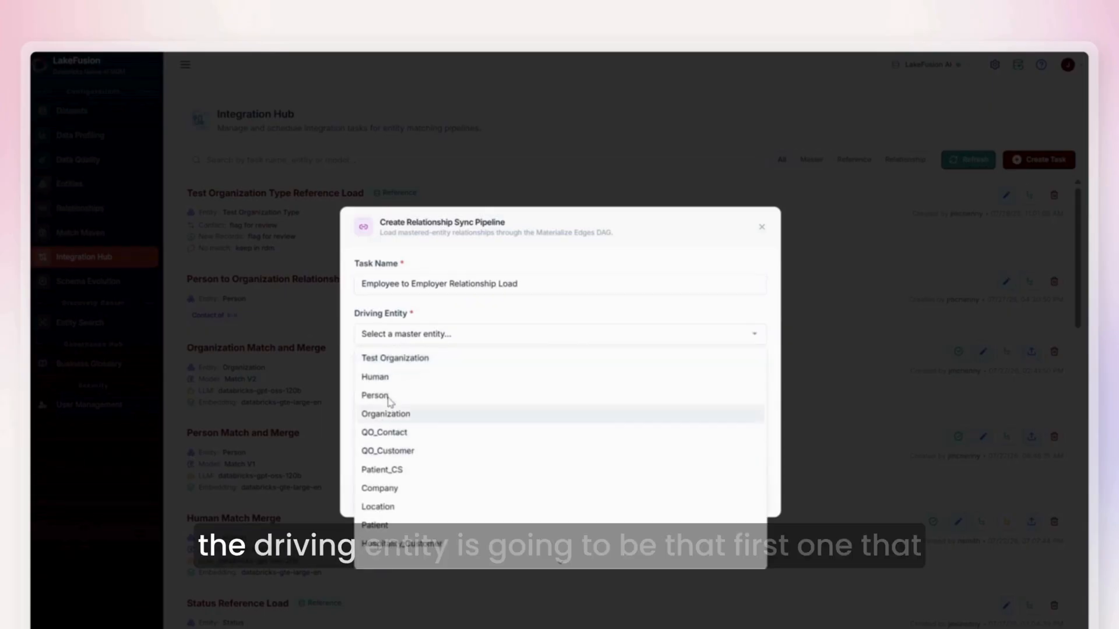
scroll(495, 463, "down", 3)
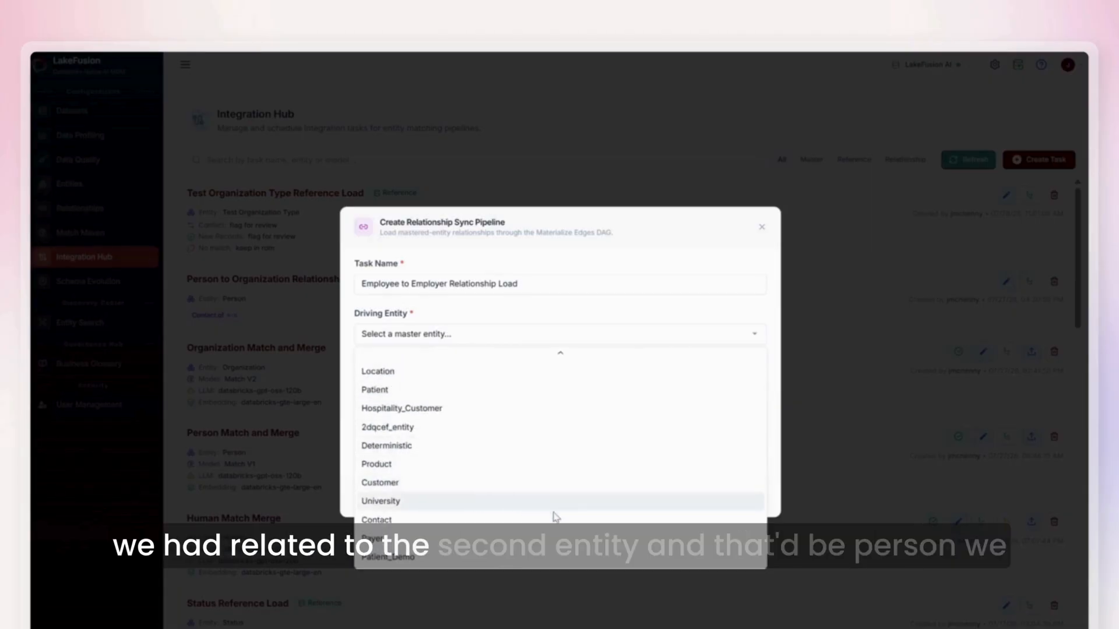
scroll(469, 460, "up", 3)
left_click(383, 392)
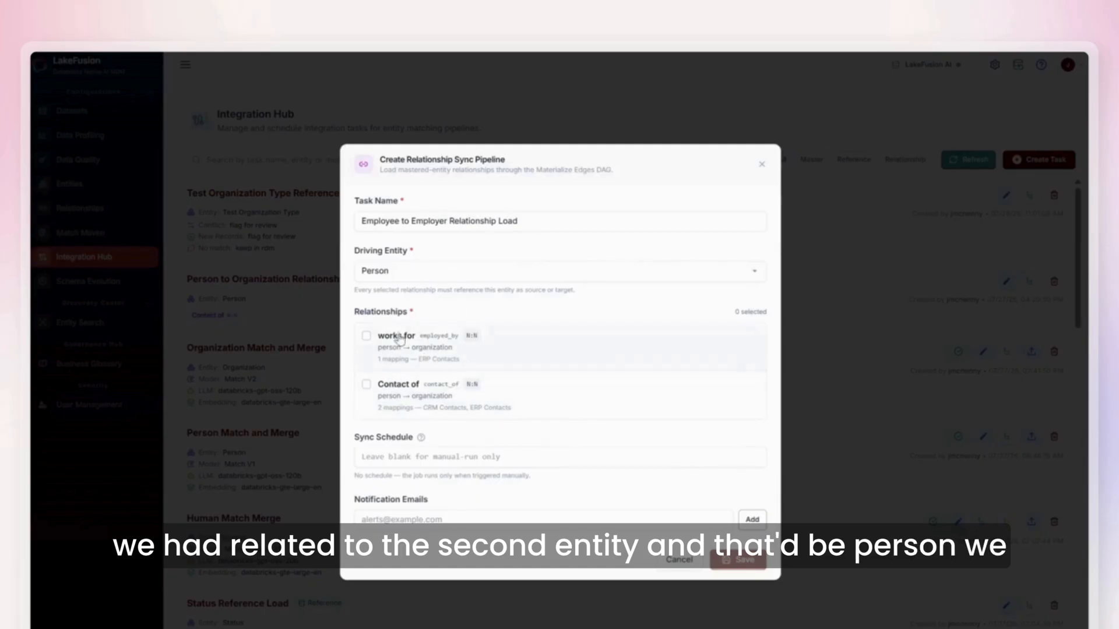
Select only the works for relationship for the task and save the pipeline.
left_click(367, 385)
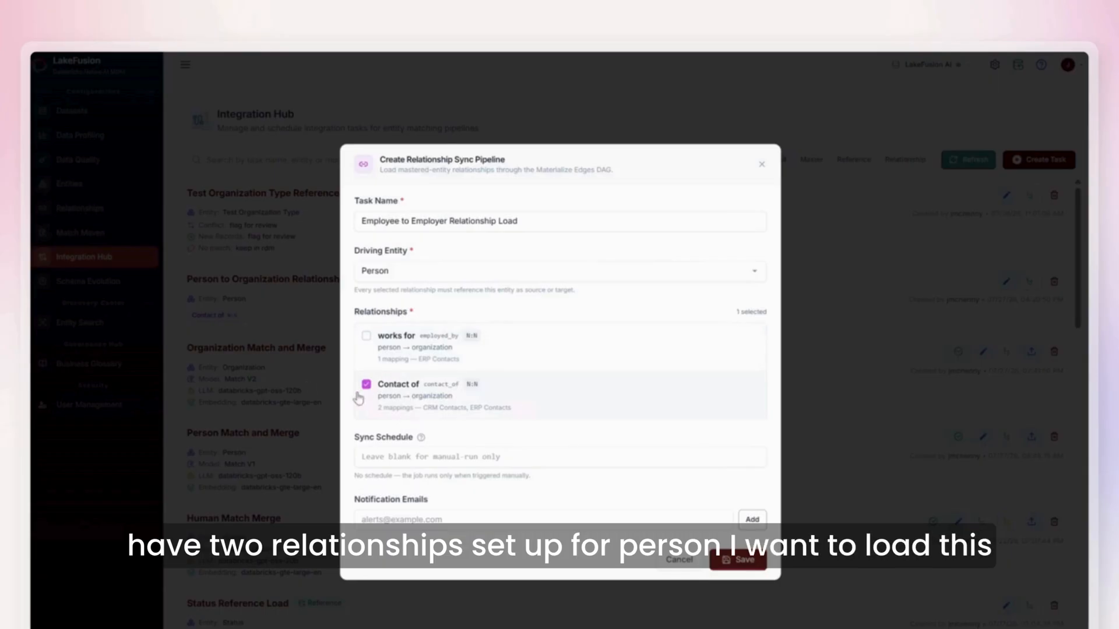
left_click(366, 387)
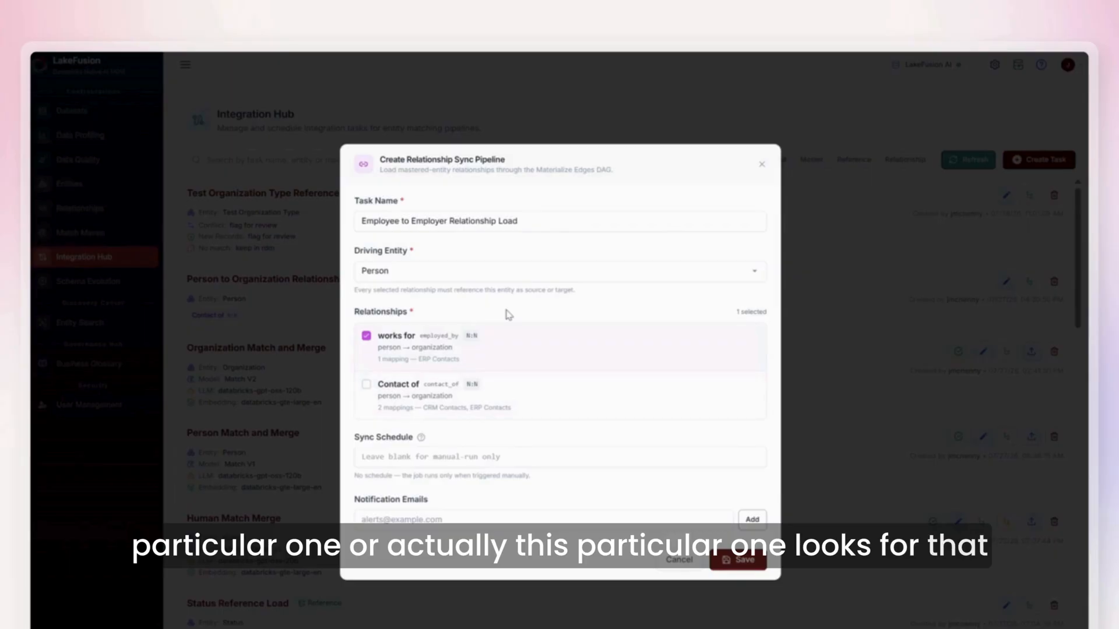
left_click(743, 561)
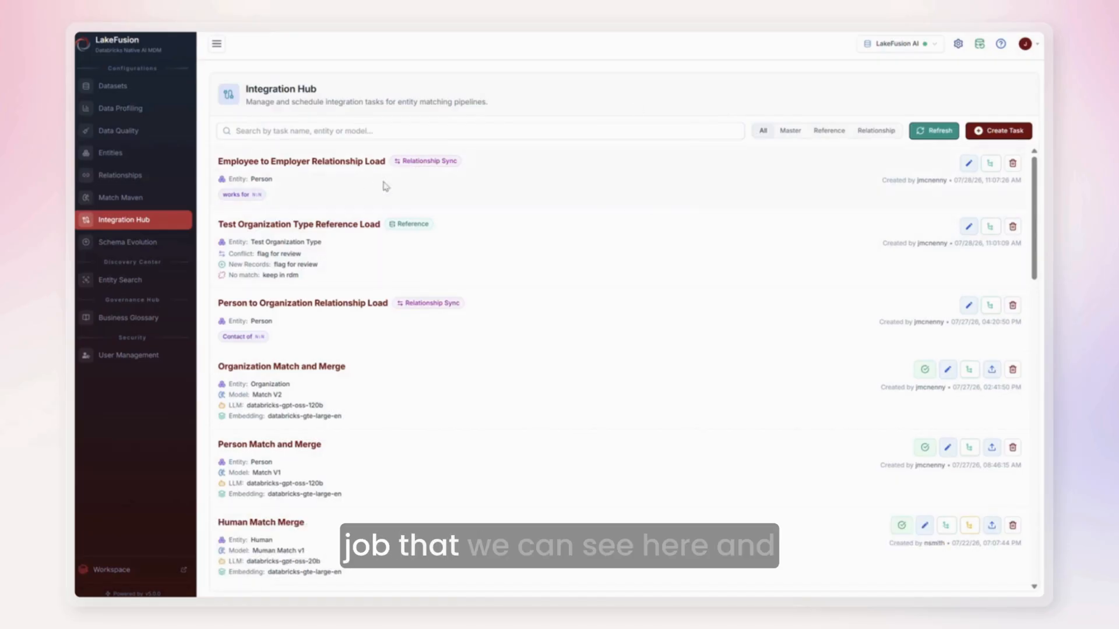
Open Entity Search and list all master records of the Organization entity.
left_click(991, 165)
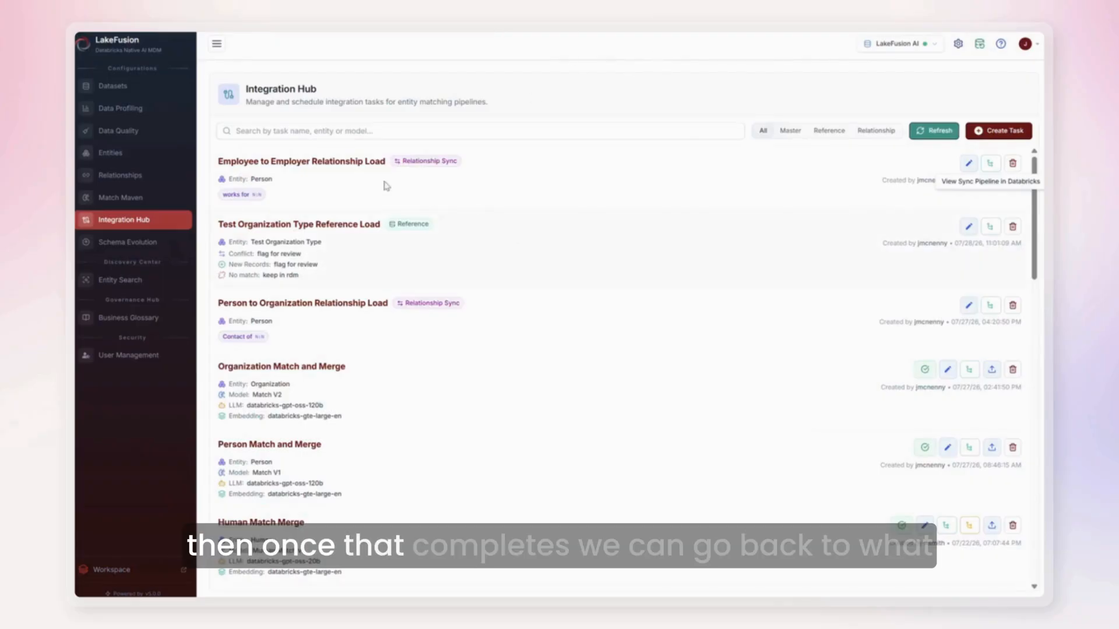
left_click(88, 317)
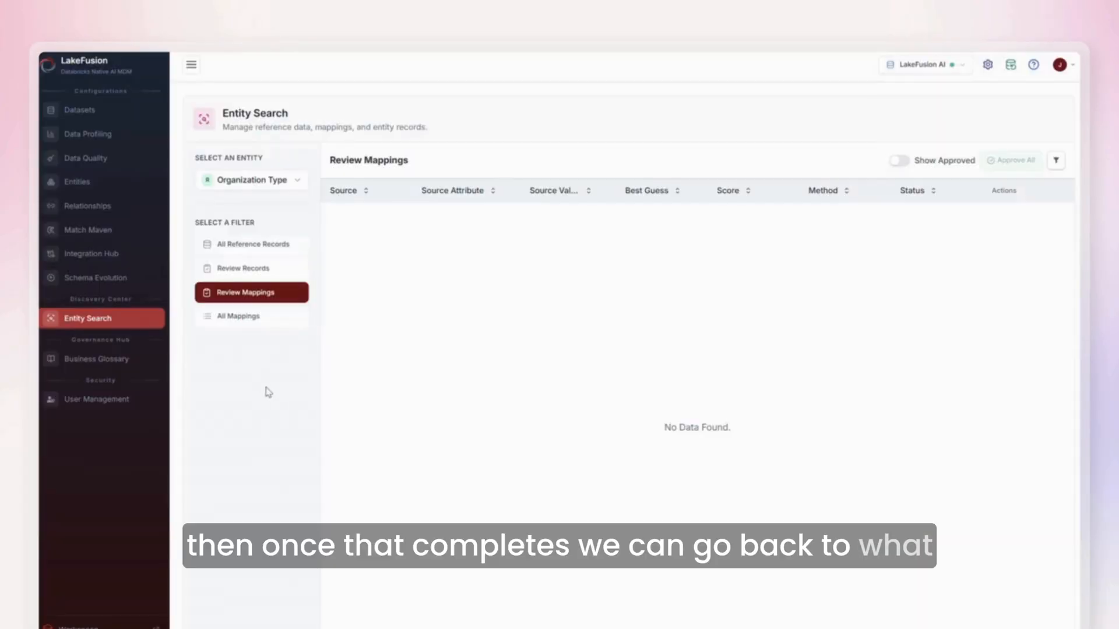
left_click(279, 180)
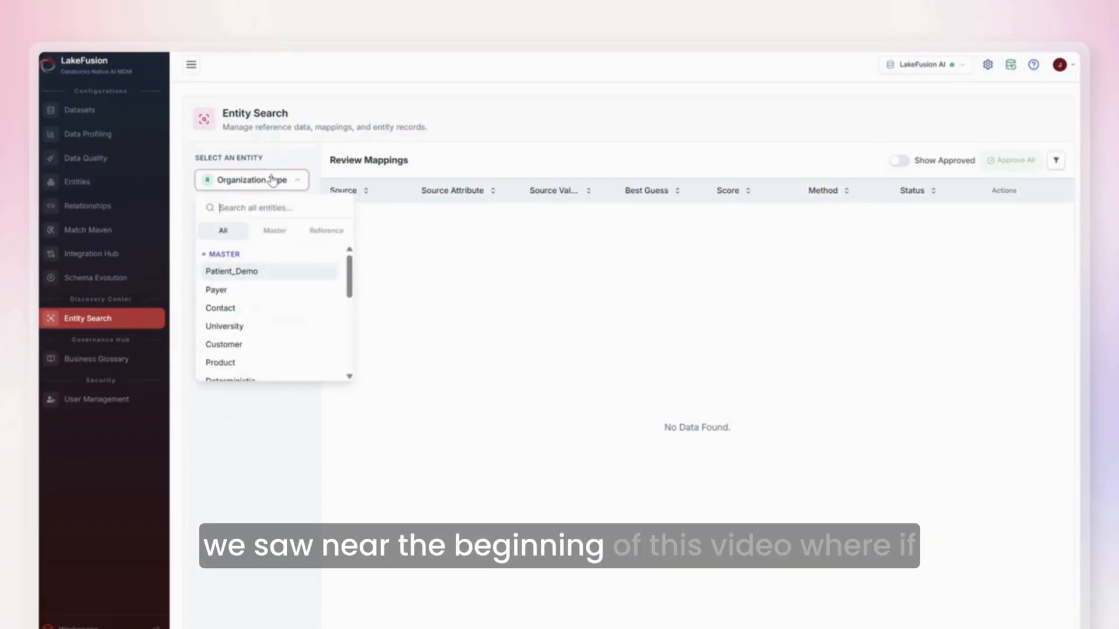
left_click(275, 230)
scroll(289, 285, "down", 5)
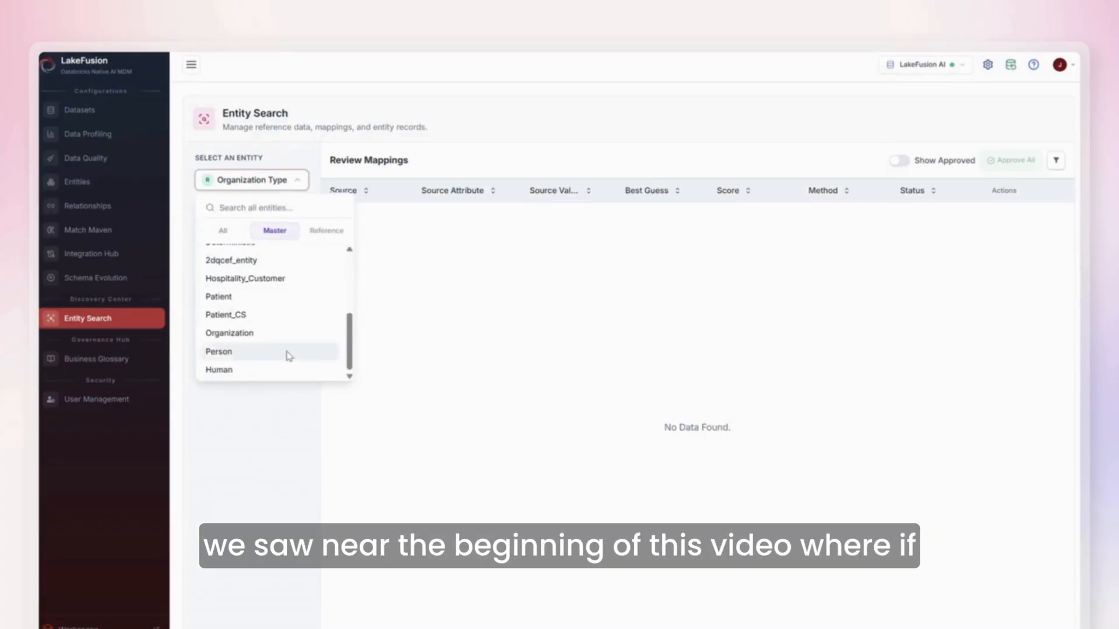
left_click(257, 334)
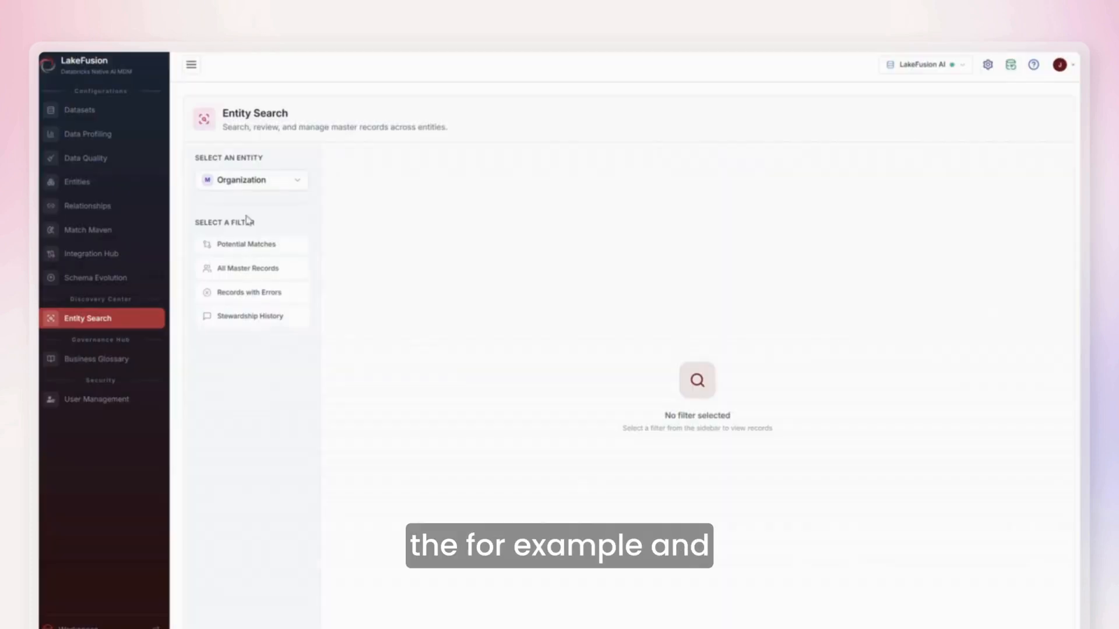
left_click(236, 271)
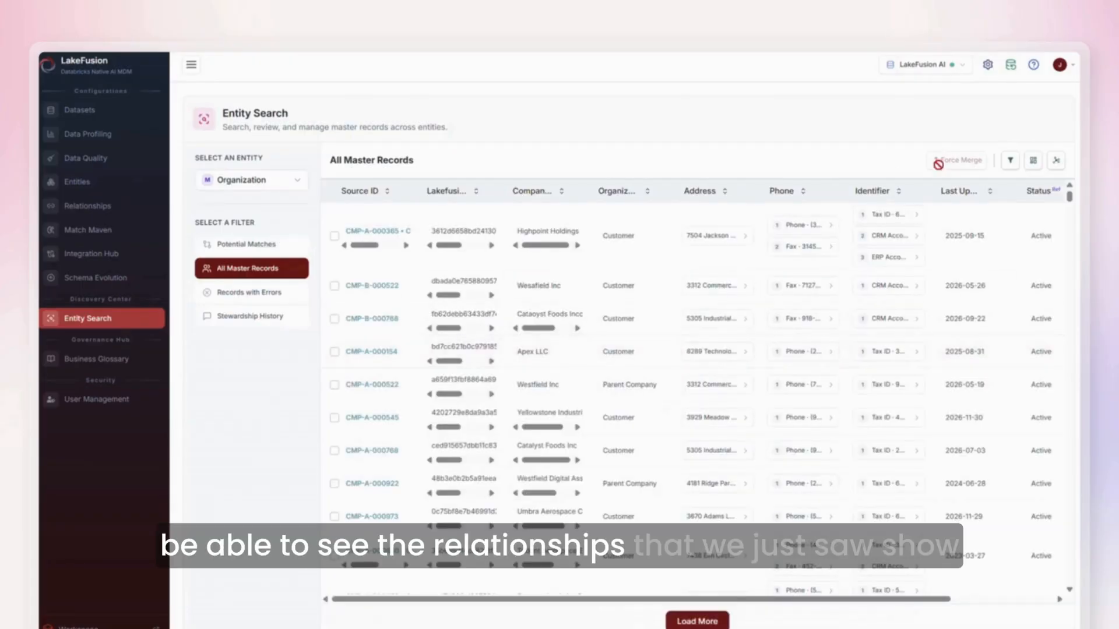
Filter the organization master records to those whose CompanyName contains clearwater.
left_click(1010, 161)
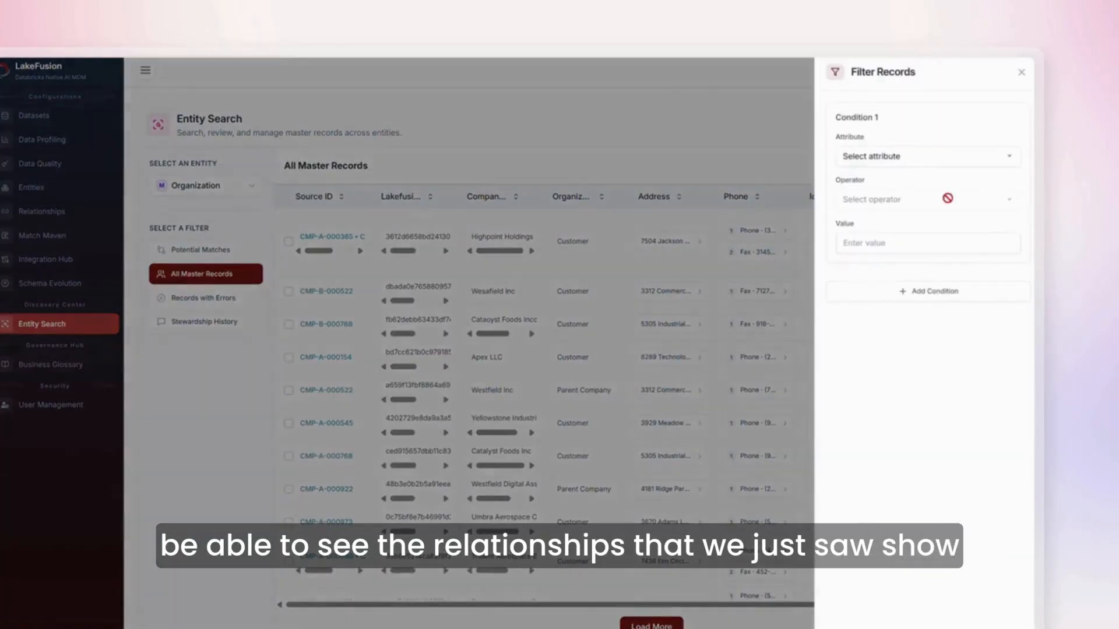
left_click(932, 164)
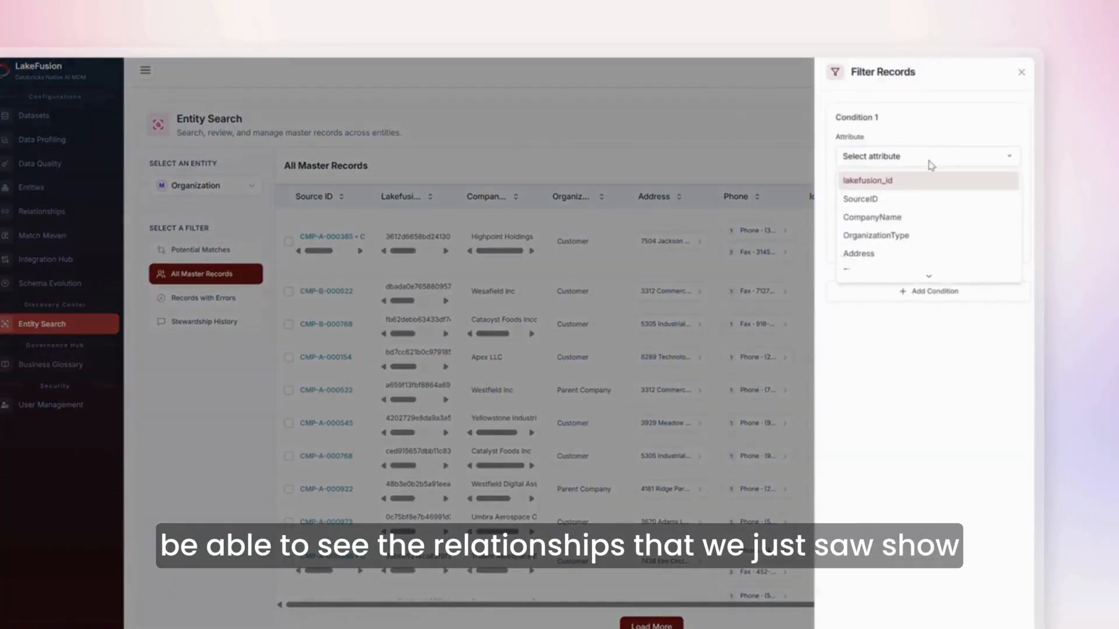
left_click(907, 220)
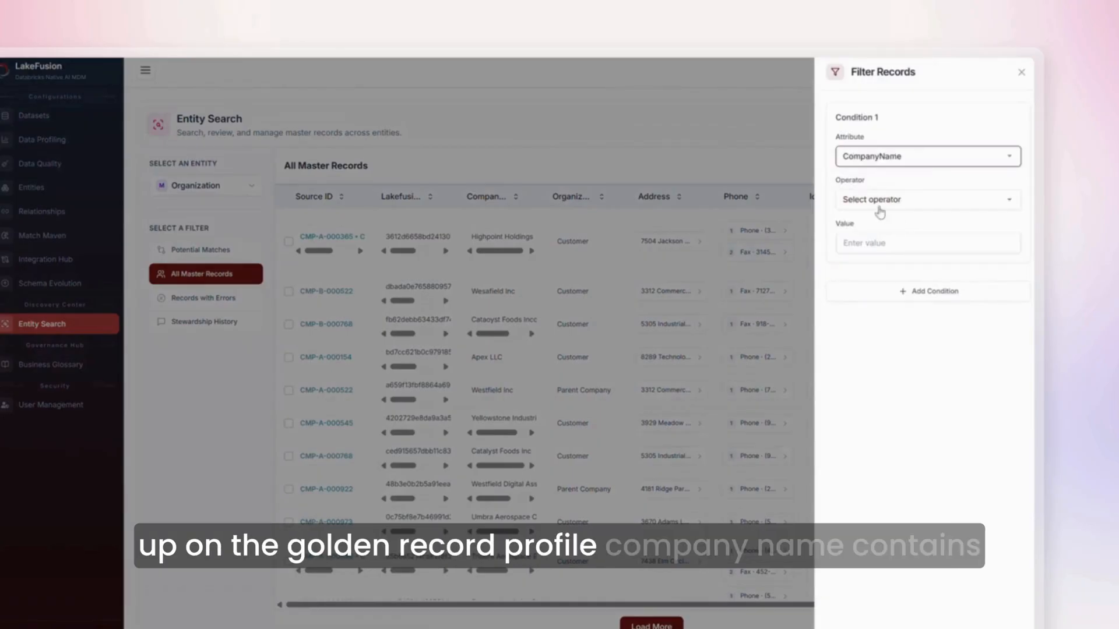
left_click(877, 203)
left_click(877, 260)
left_click(854, 243)
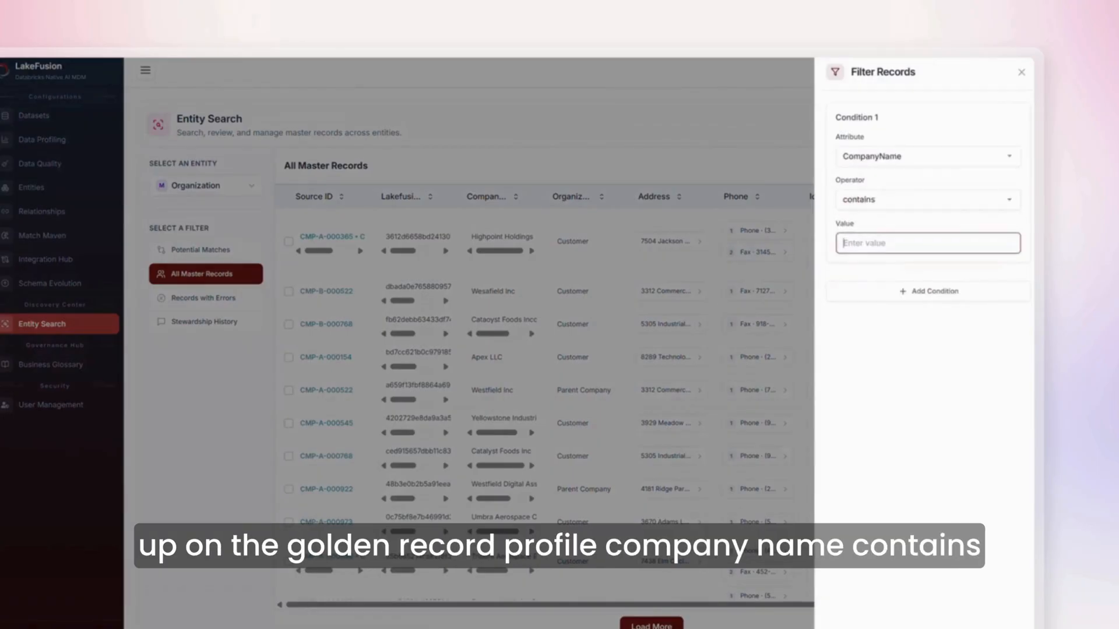
type("clearwater")
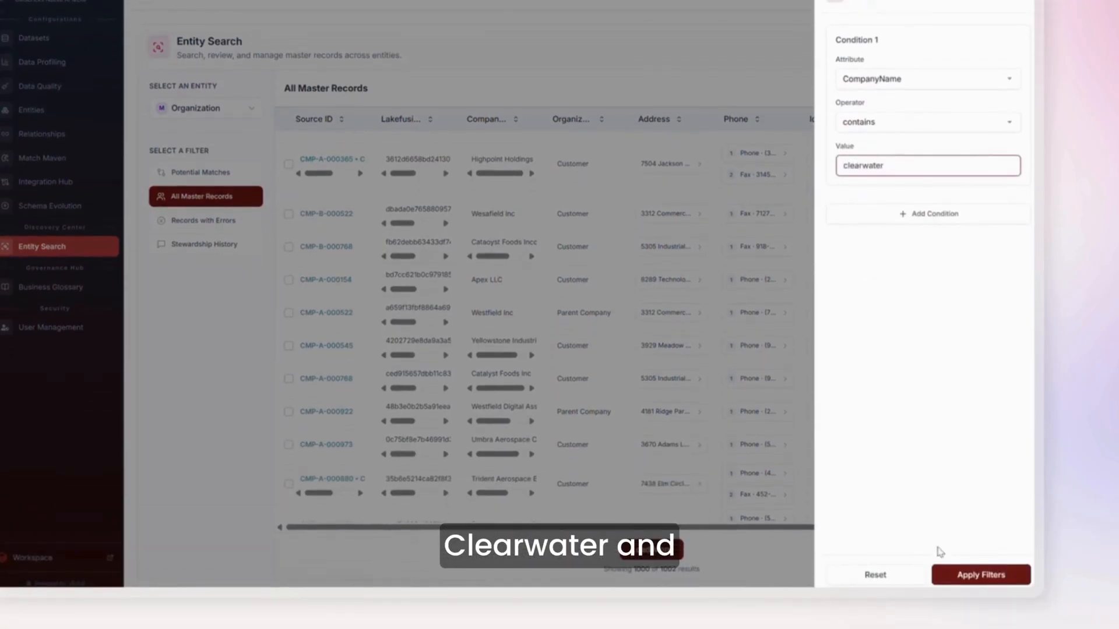
left_click(947, 565)
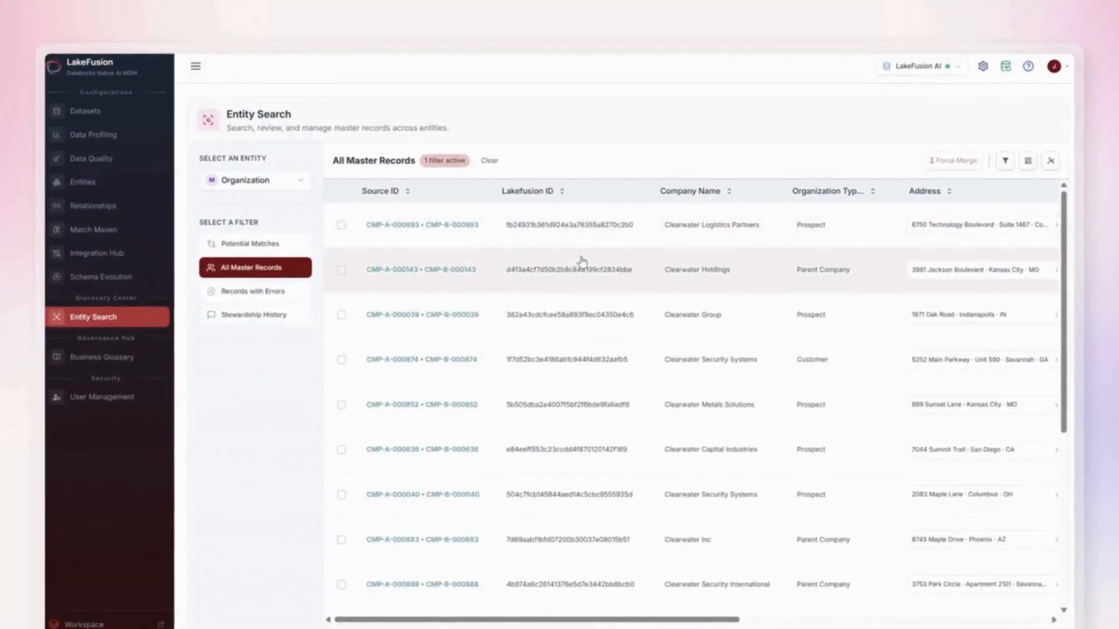
left_click(396, 271)
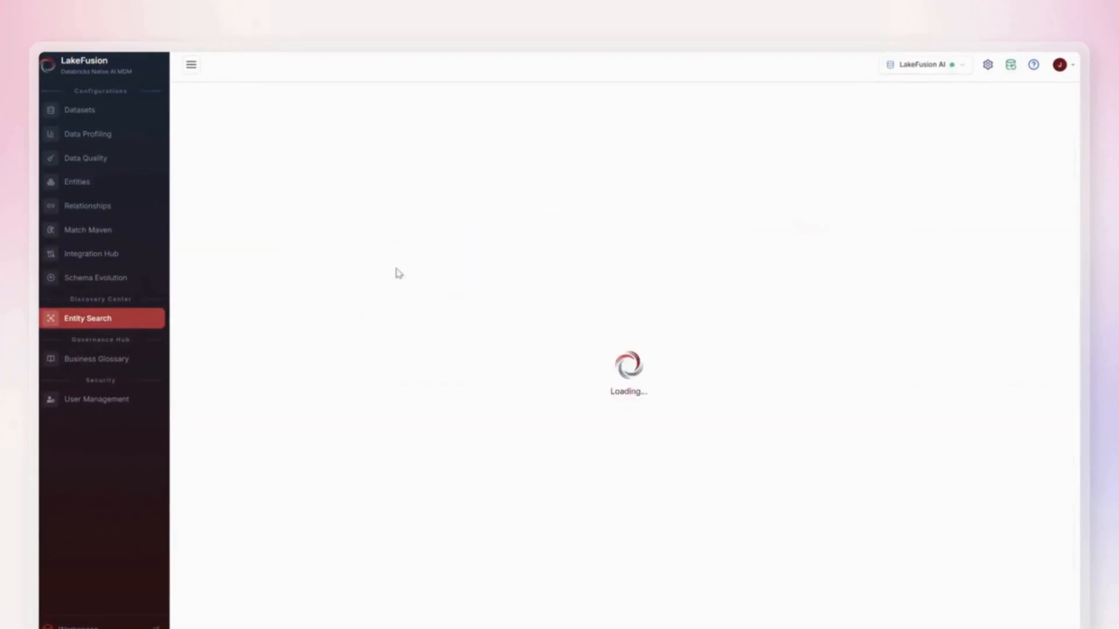